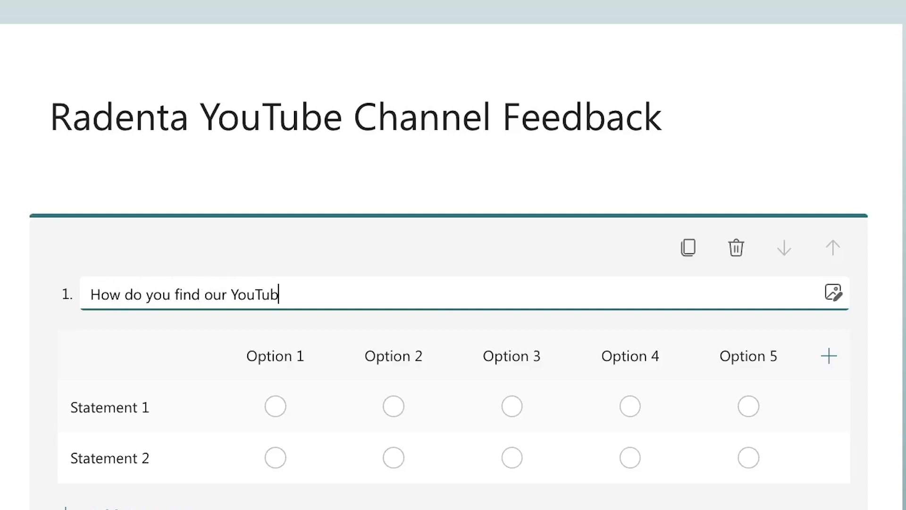
# Step: Name the two Likert statements of question 1 "Video Quality" and "Content Quality"
pyautogui.click(147, 406)
pyautogui.write('Video Quality')
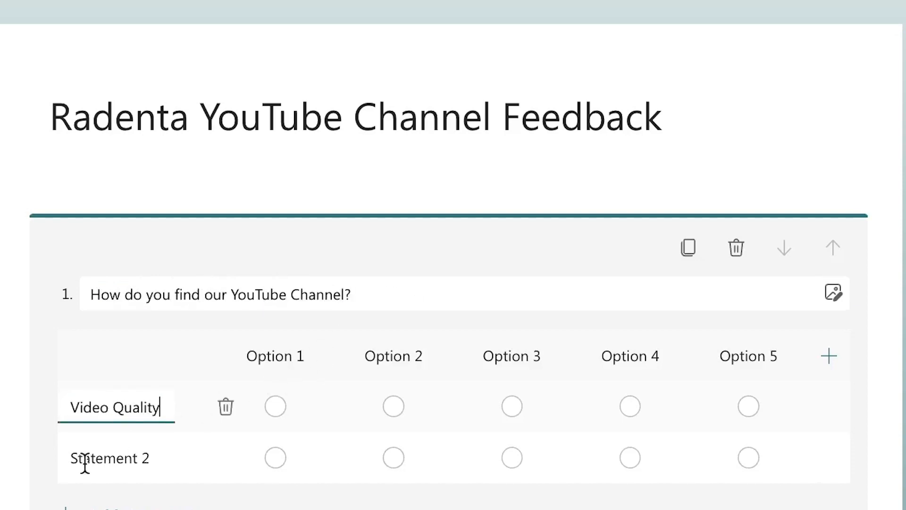
pyautogui.click(95, 457)
pyautogui.write('content Quality')
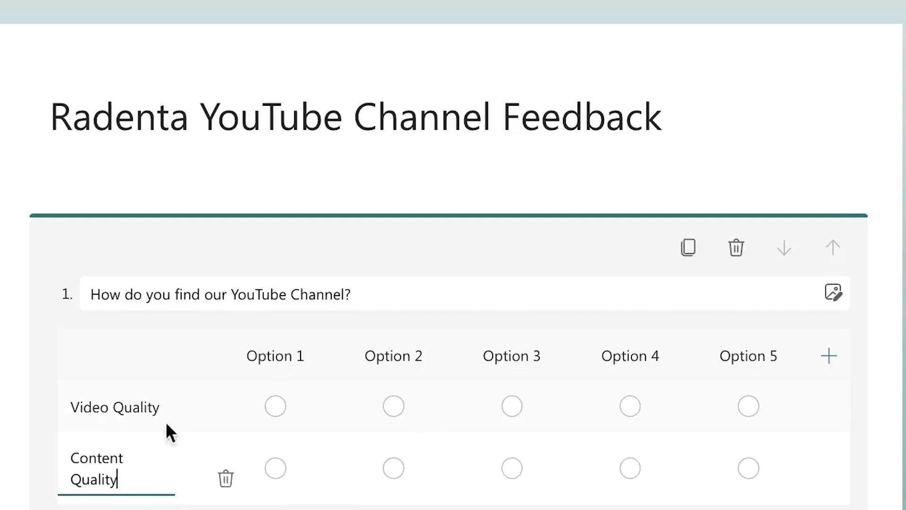
# Step: Label the five Likert options of question 1 Very Poor, Poor, Good, Very Good and Excellent
pyautogui.click(275, 357)
pyautogui.write('Very Poor')
pyautogui.click(394, 356)
pyautogui.write('Poor')
pyautogui.click(526, 312)
pyautogui.write('Good')
pyautogui.click(609, 315)
pyautogui.write('Very Good')
pyautogui.click(722, 315)
pyautogui.write('Excellent')
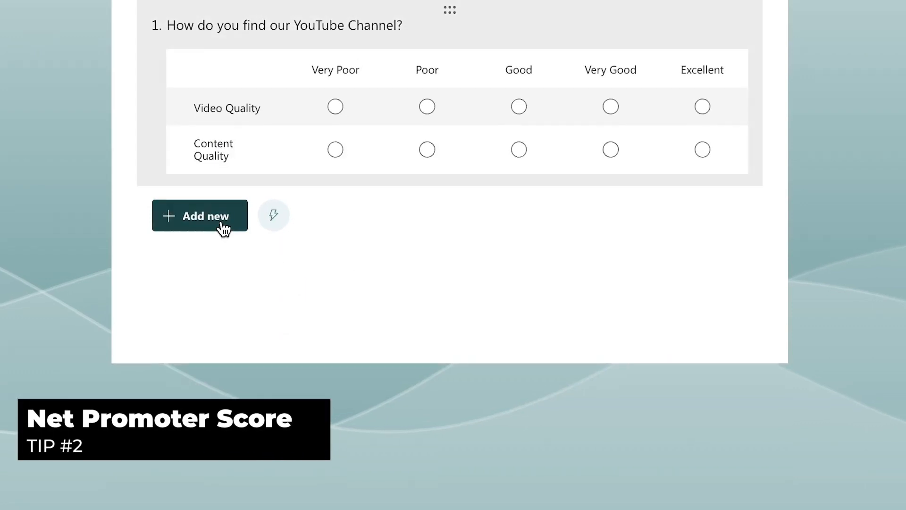
# Step: Add a Net Promoter Score question worded "How likely are you to recommend our YouTube Channel?"
pyautogui.click(224, 229)
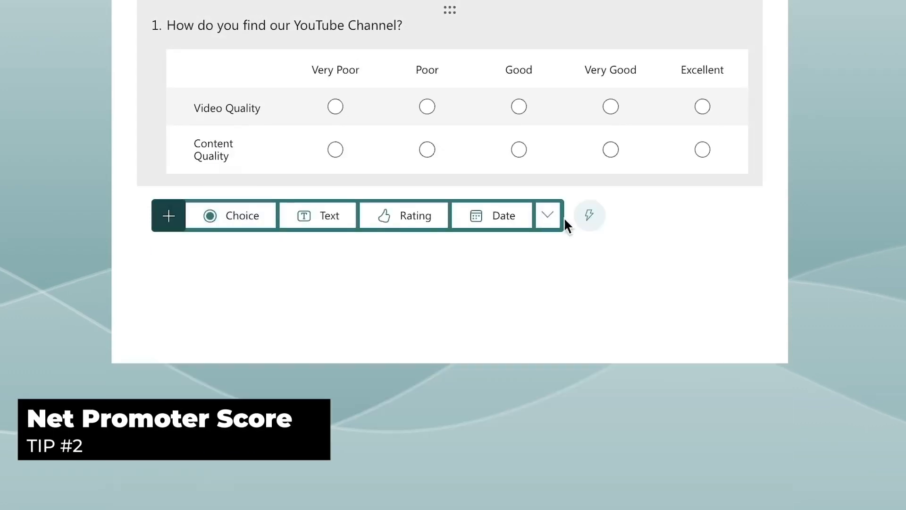
pyautogui.click(546, 215)
pyautogui.click(598, 334)
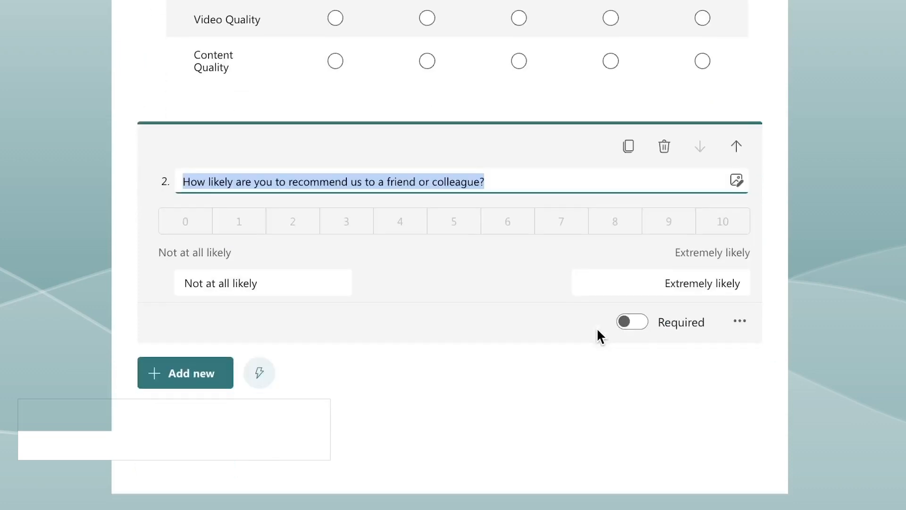
pyautogui.click(512, 183)
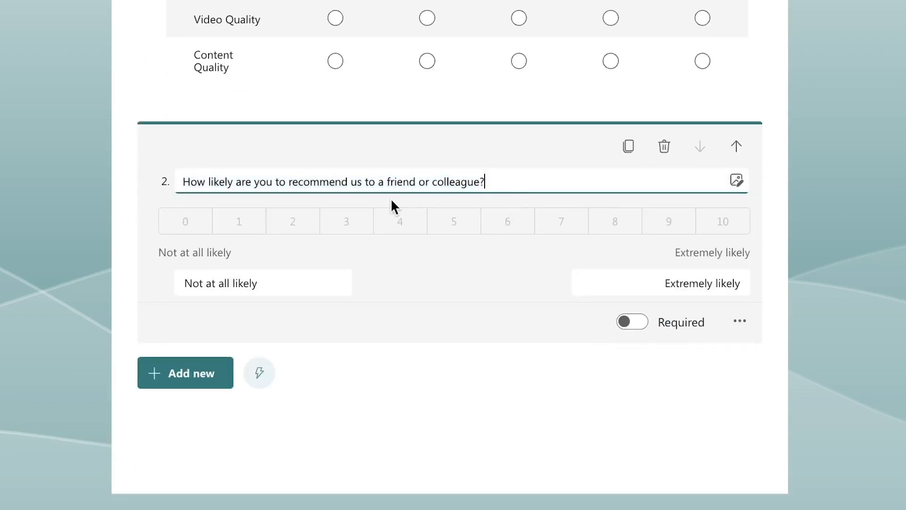
pyautogui.keyDown('shift'); pyautogui.click(355, 184); pyautogui.keyUp('shift')
pyautogui.write('our')
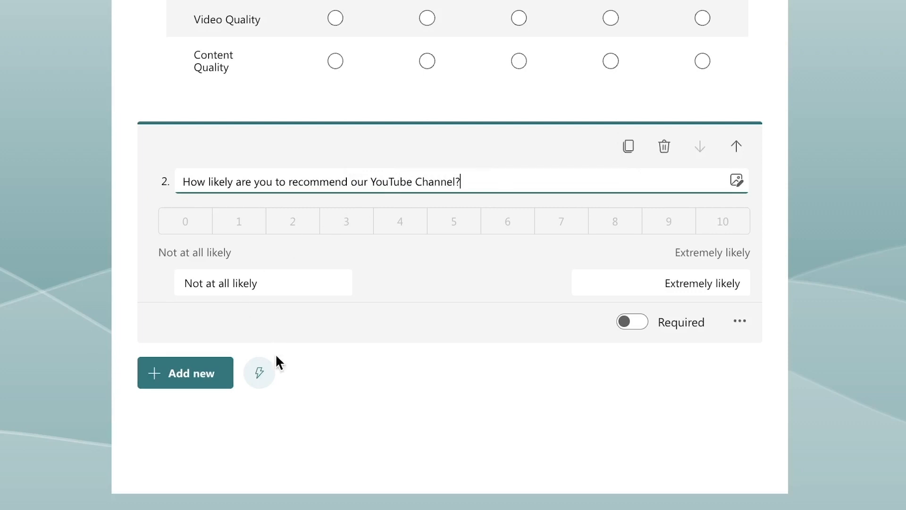
pyautogui.click(746, 326)
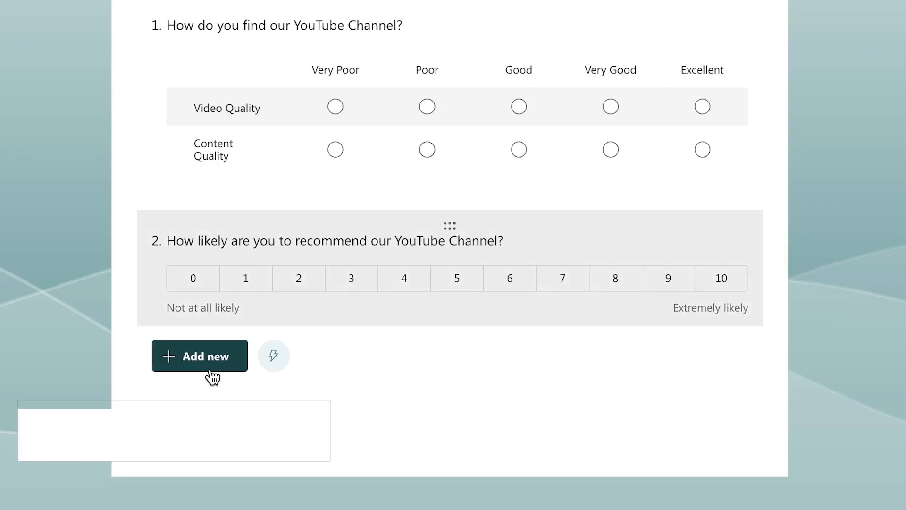
# Step: Add a new section after question 2 and title it "Video Suggestions"
pyautogui.click(212, 377)
pyautogui.click(544, 356)
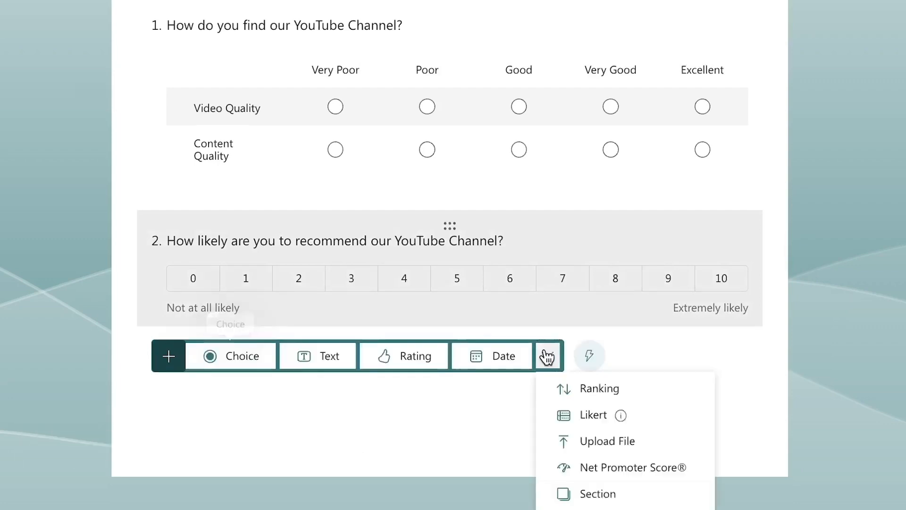
pyautogui.click(609, 497)
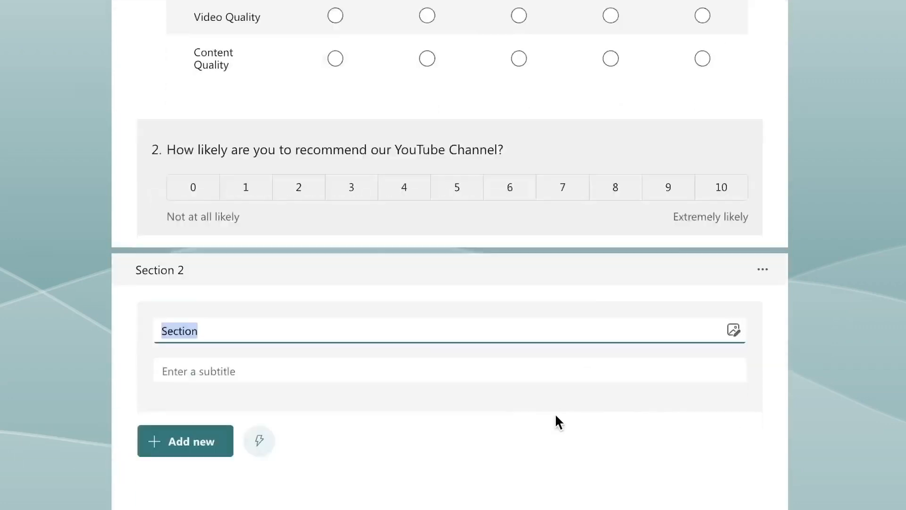
pyautogui.write('Video Sugges')
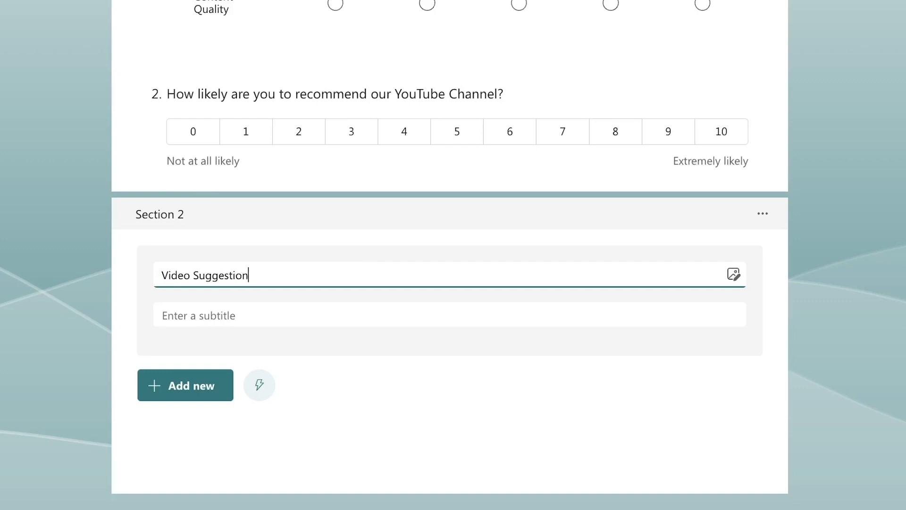
# Step: Add a text question to the Video Suggestions section reading "What other contents do you want to see in our YouTube Channel?"
pyautogui.click(204, 402)
pyautogui.click(314, 397)
pyautogui.write('What other contents ')
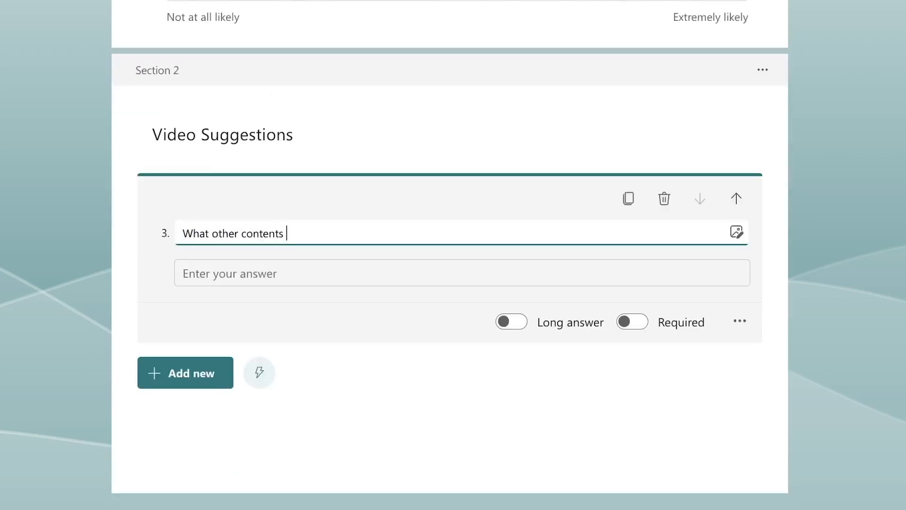
pyautogui.write('do you want to see in our YouTube Channel?')
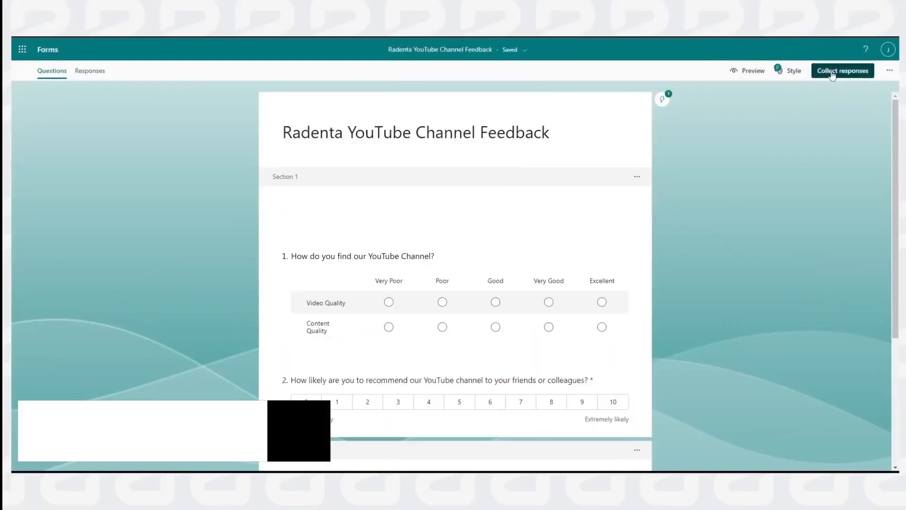
# Step: Try several form styles and apply the coloured pencils theme to the form
pyautogui.click(788, 71)
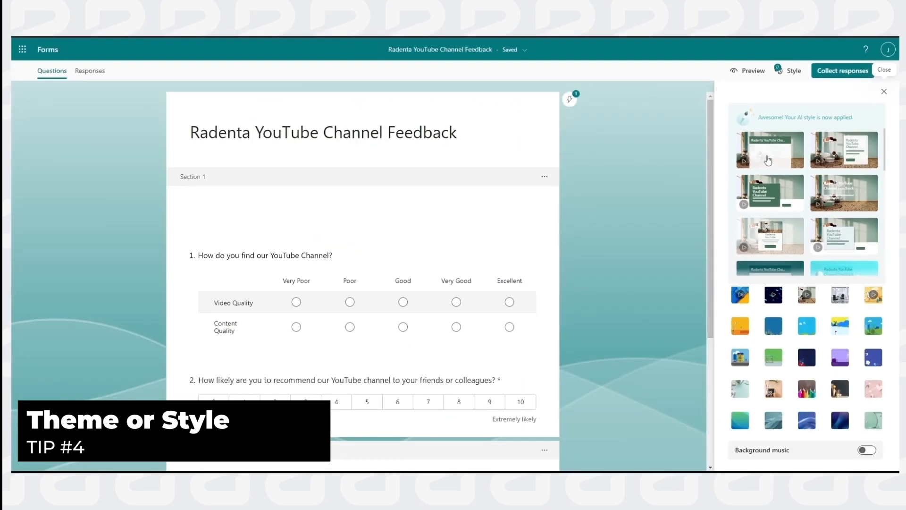
pyautogui.click(792, 153)
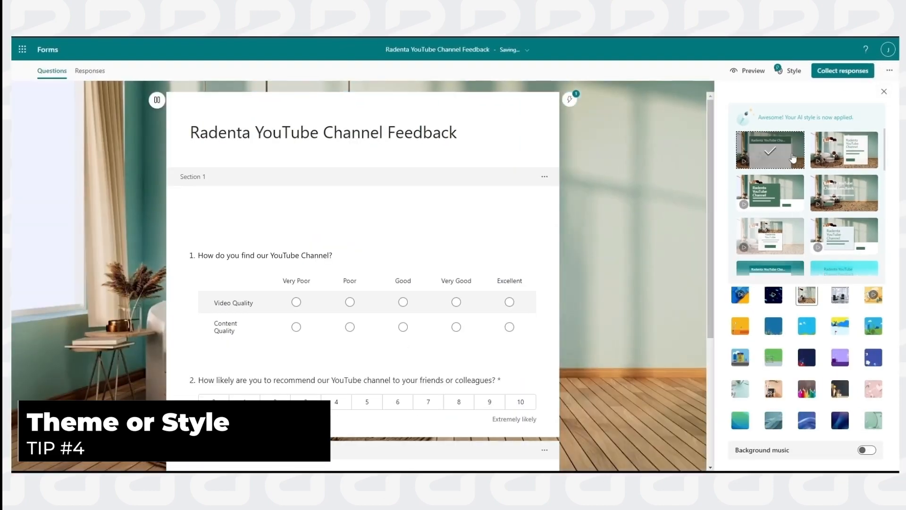
pyautogui.click(768, 298)
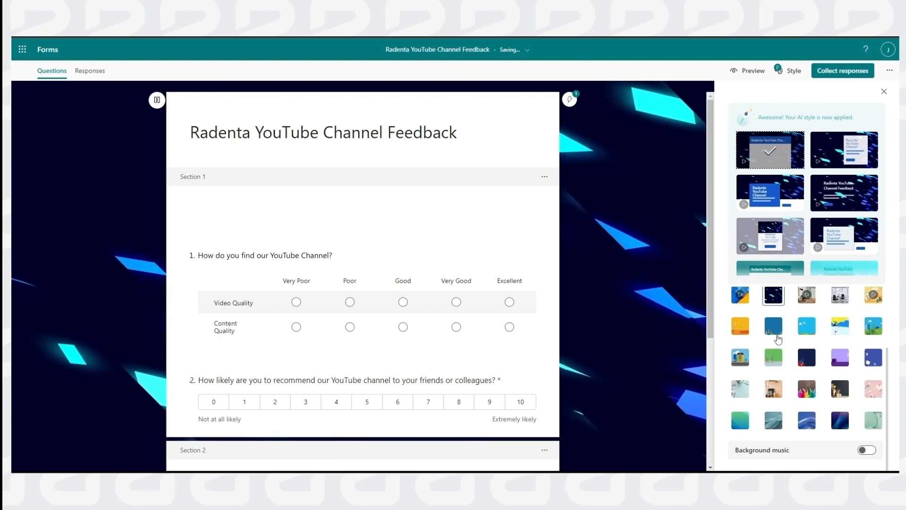
pyautogui.click(777, 335)
pyautogui.click(806, 389)
pyautogui.scroll(-4, 590, 339)
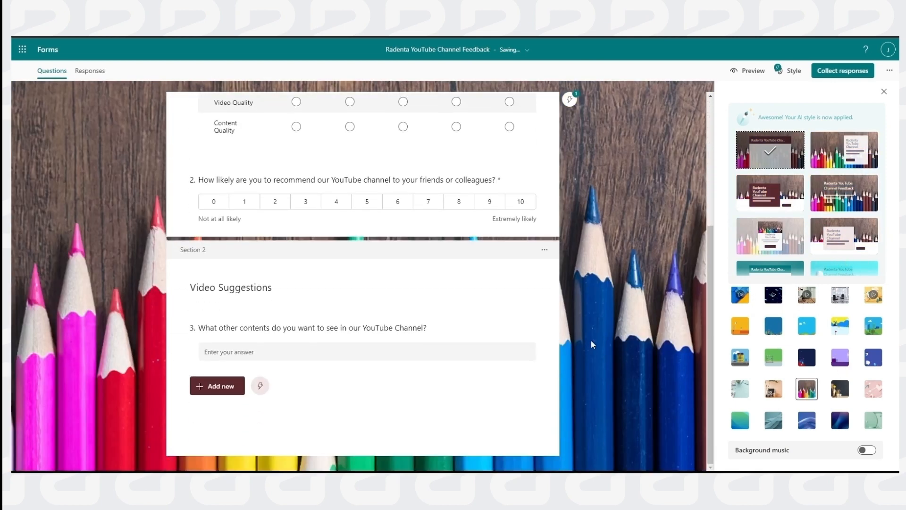
pyautogui.scroll(4, 591, 339)
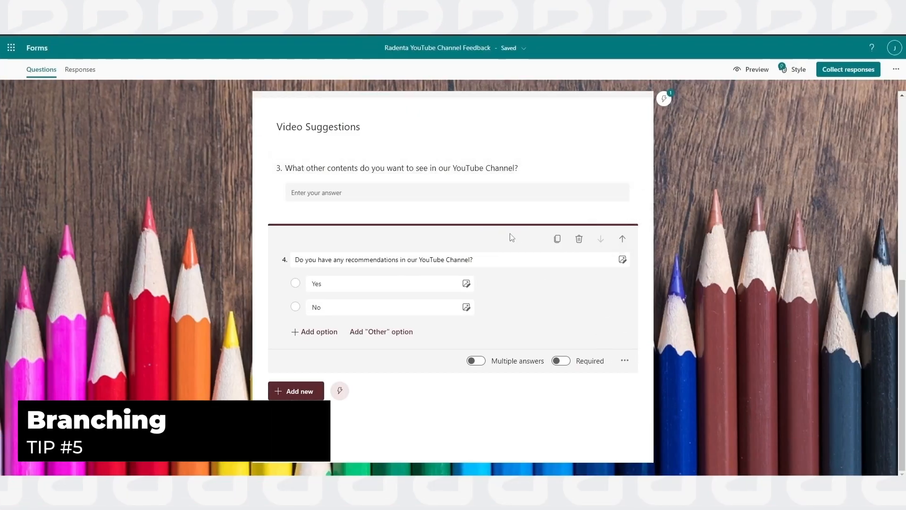
# Step: Open branching for question 4 and check the destinations offered for the Yes answer
pyautogui.click(624, 361)
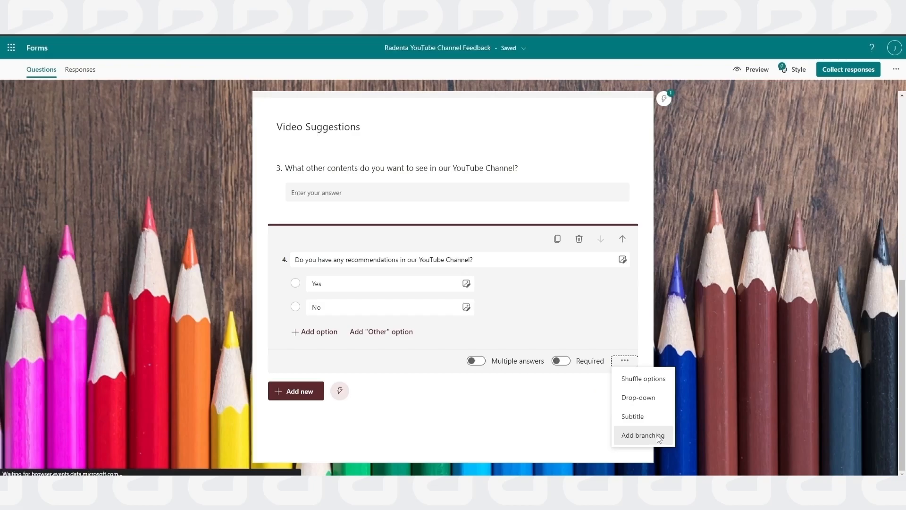
pyautogui.click(679, 470)
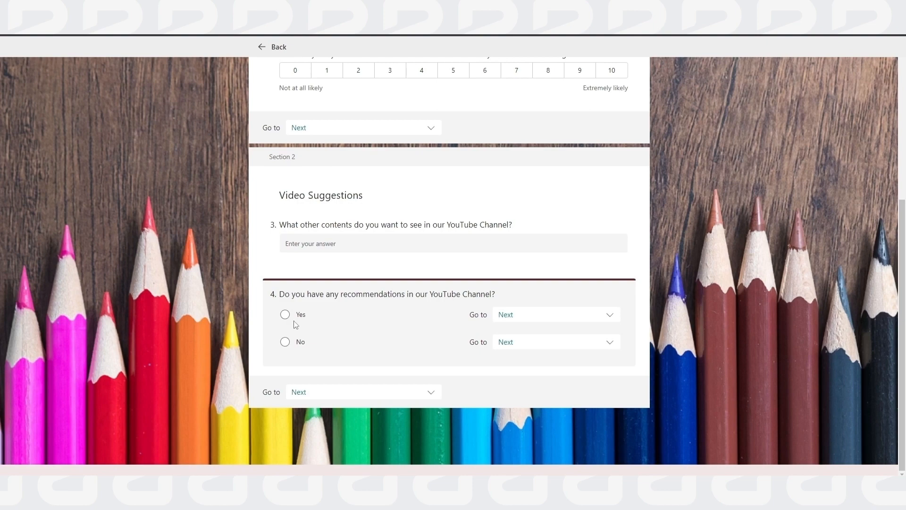
pyautogui.click(538, 322)
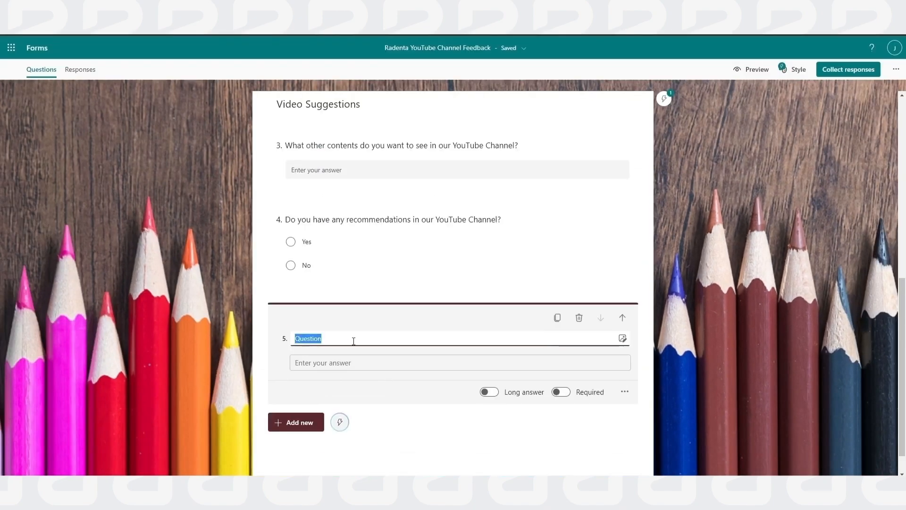
# Step: Title text question 5 "What are your recommendations?"
pyautogui.write('What are your recommendations?')
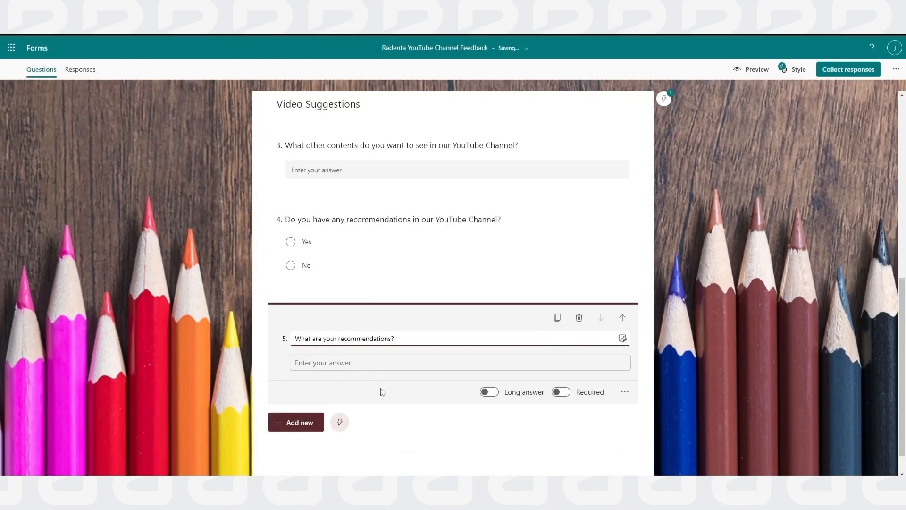
# Step: Set question 4's branching so that Yes goes to question 5 and No goes to the end of the form
pyautogui.click(537, 287)
pyautogui.click(624, 360)
pyautogui.click(638, 431)
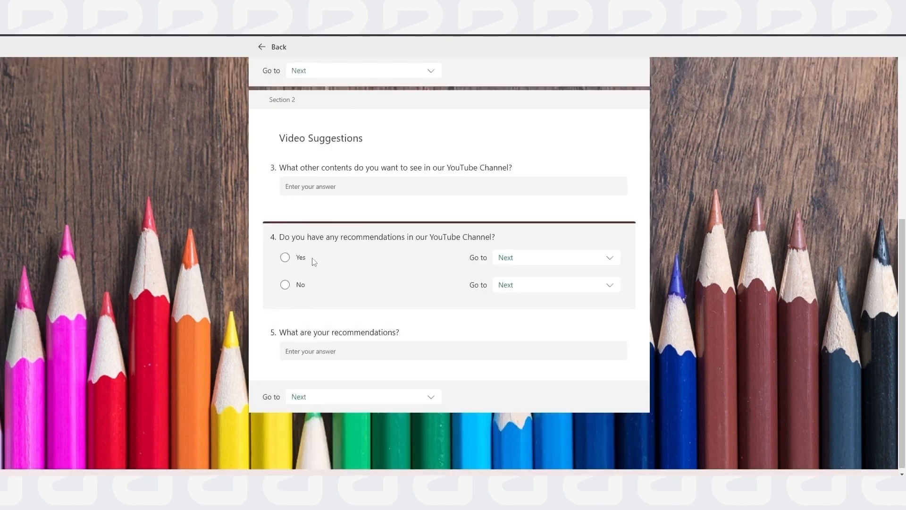
pyautogui.click(574, 261)
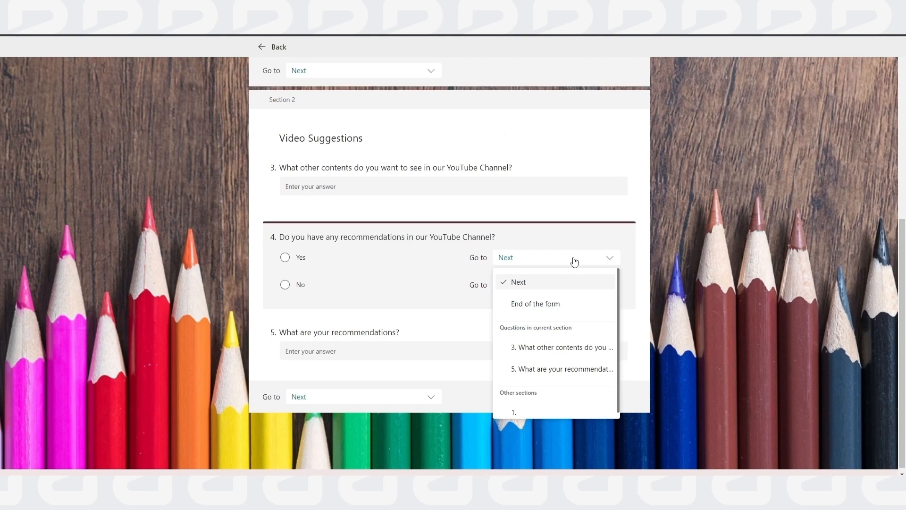
pyautogui.click(575, 368)
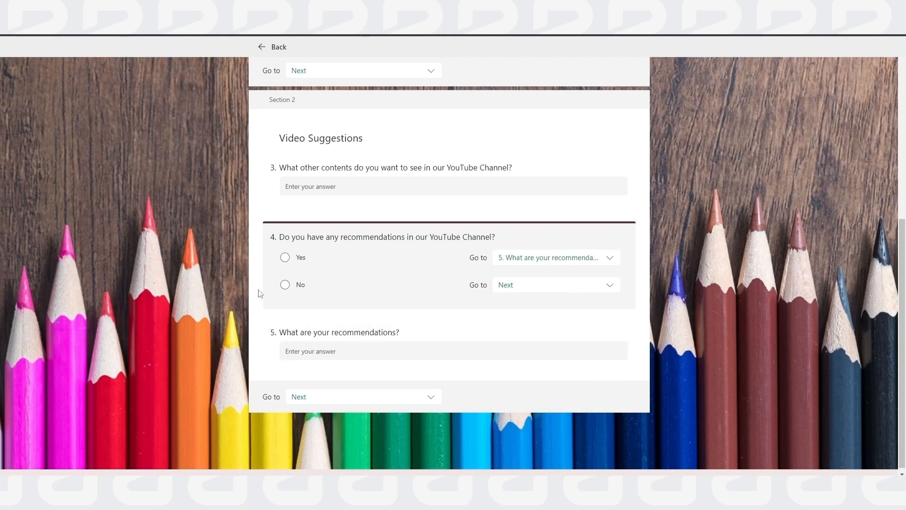
pyautogui.click(553, 289)
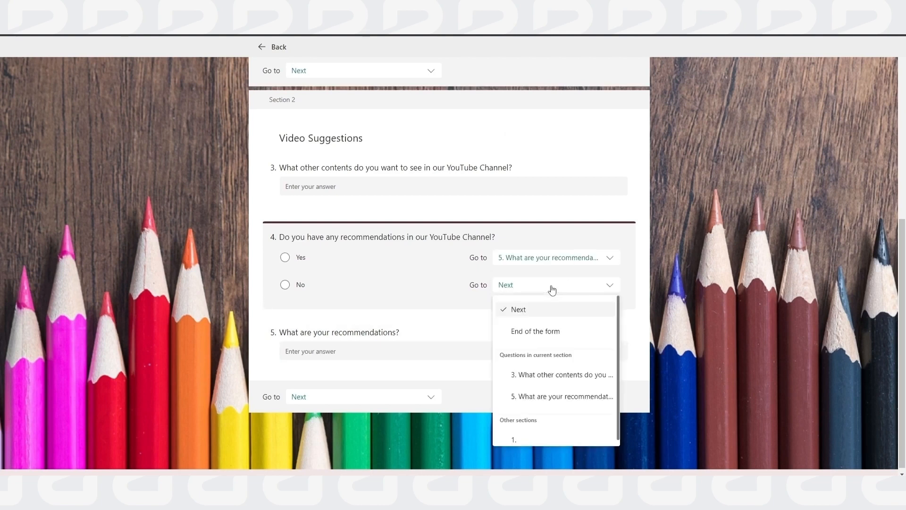
pyautogui.click(523, 331)
pyautogui.click(267, 56)
# Step: Preview the form and complete its first page with Excellent for both quality statements and 10 for the recommendation score
pyautogui.scroll(4, 457, 256)
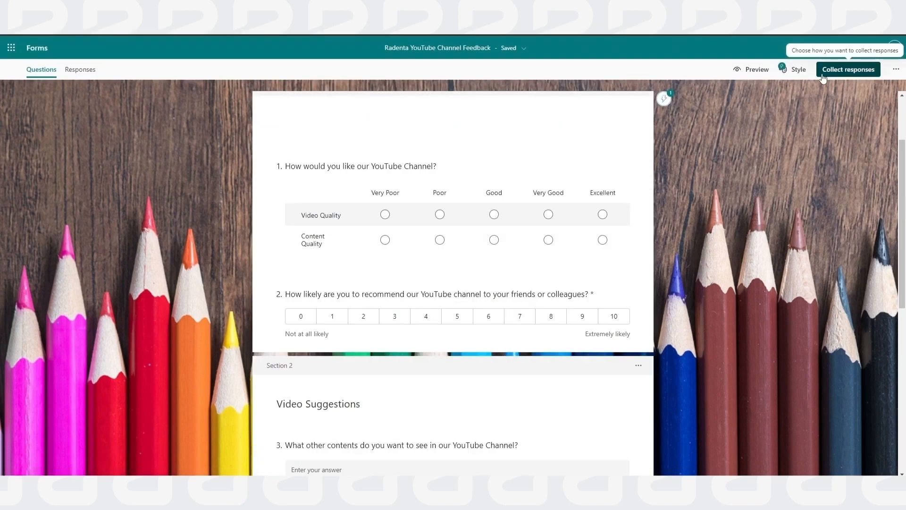
pyautogui.click(758, 73)
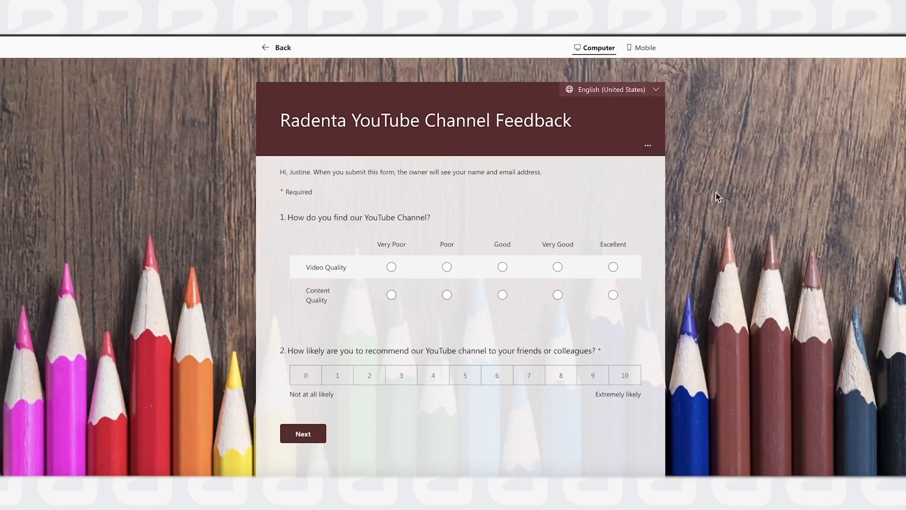
pyautogui.scroll(-1, 552, 238)
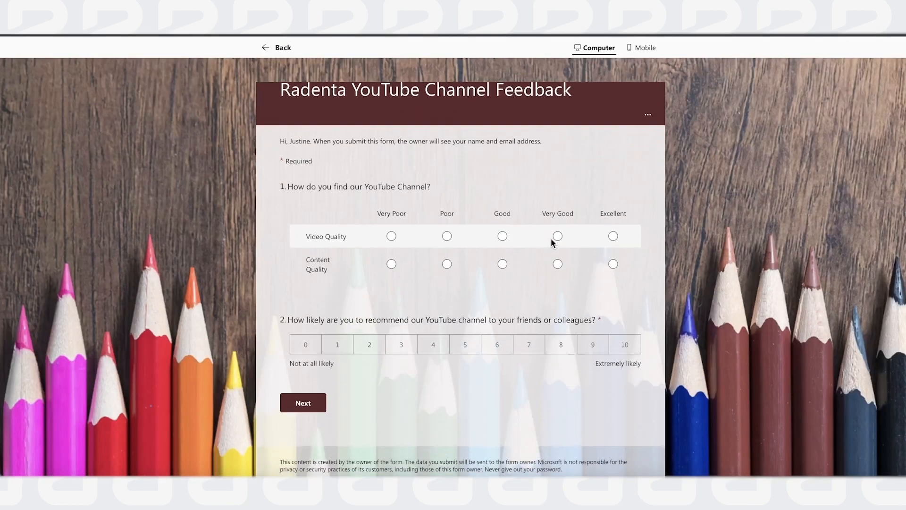
pyautogui.click(613, 229)
pyautogui.click(613, 256)
pyautogui.scroll(-1, 613, 259)
pyautogui.click(623, 326)
pyautogui.click(303, 378)
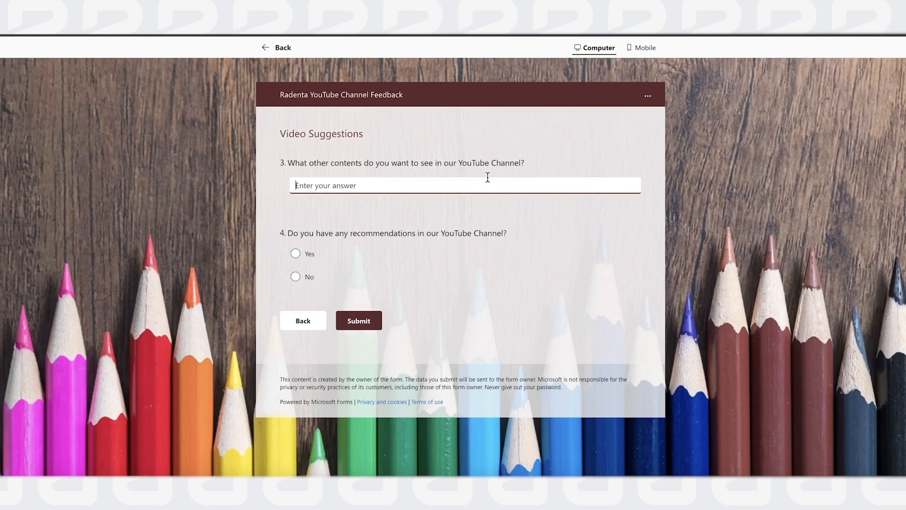
# Step: Answer question 3 with "None", choose No for question 4 and submit the response
pyautogui.write('None')
pyautogui.click(296, 277)
pyautogui.click(356, 323)
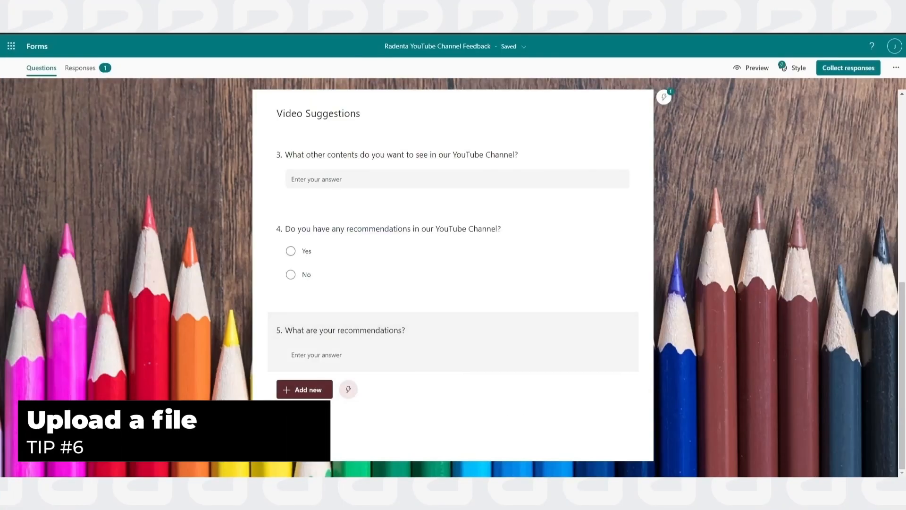
# Step: Add a file upload question titled "Add a Word doc or PDF doc for your recommendations (if needed)"
pyautogui.click(304, 394)
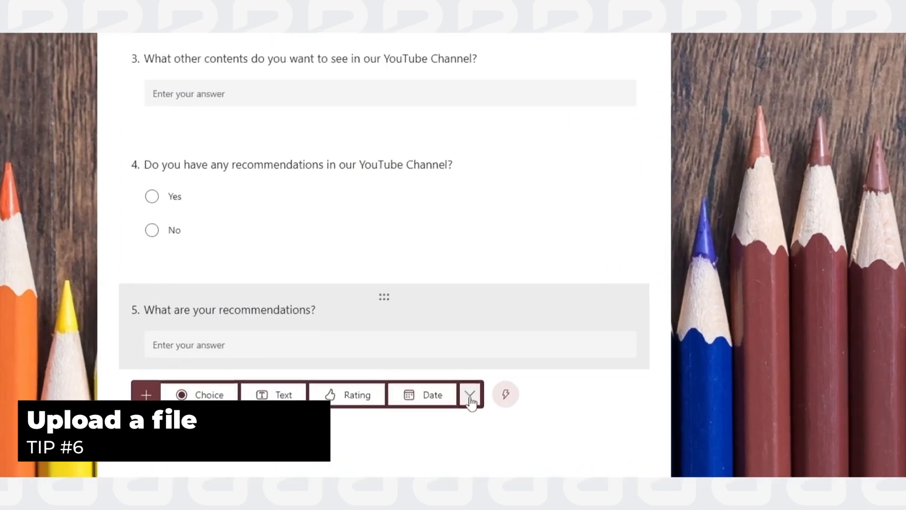
pyautogui.click(512, 390)
pyautogui.click(495, 311)
pyautogui.write('Add a Word doc or PDF doc for your recom')
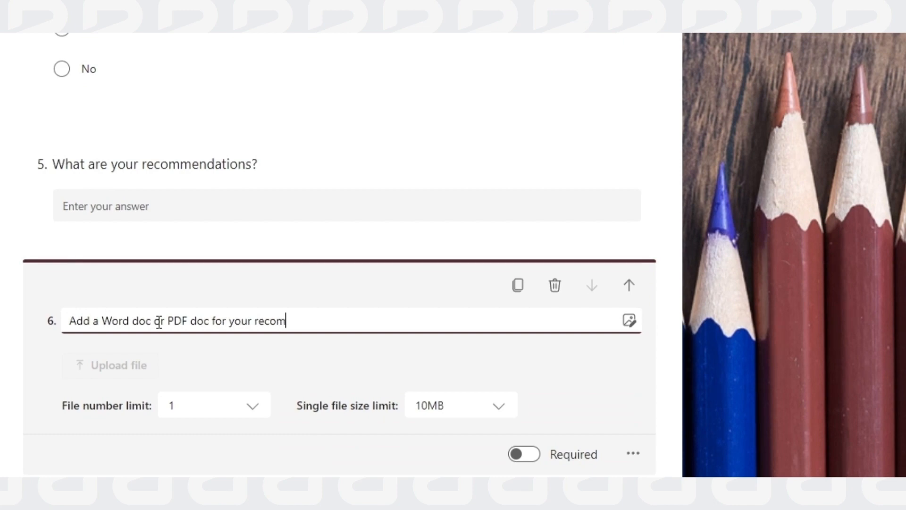
pyautogui.write('mendations (if needed)')
# Step: Check the file number limit choices and choose the single file size limit for the upload question
pyautogui.click(213, 405)
pyautogui.click(463, 405)
pyautogui.click(459, 439)
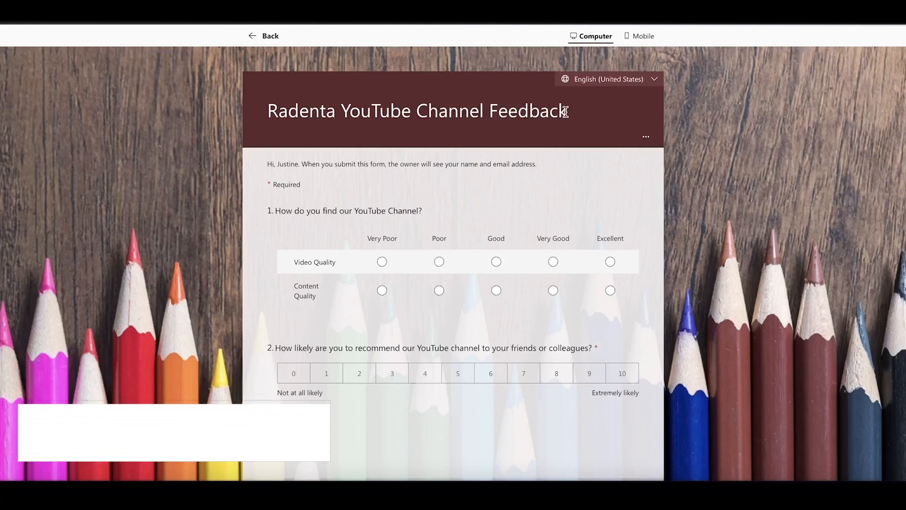
# Step: Enable Immersive Reader in the form preview, play the form title aloud and return to the form
pyautogui.click(650, 136)
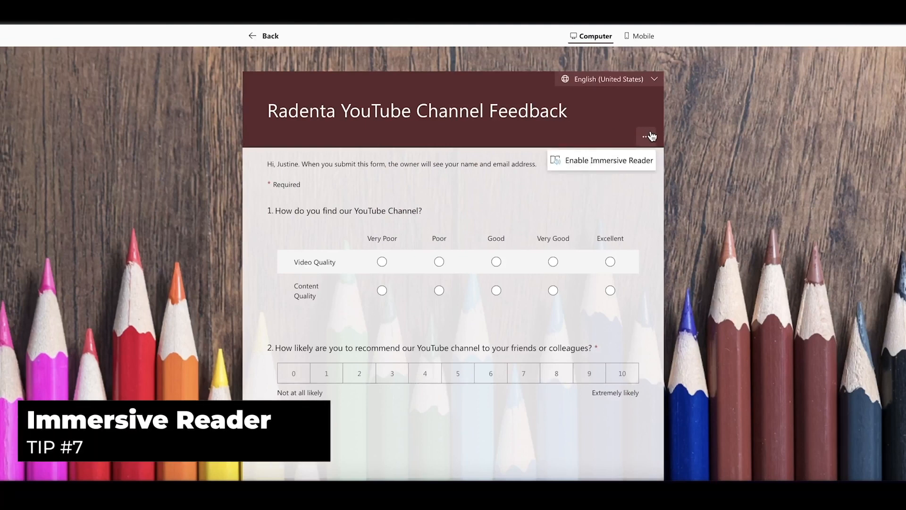
pyautogui.click(628, 162)
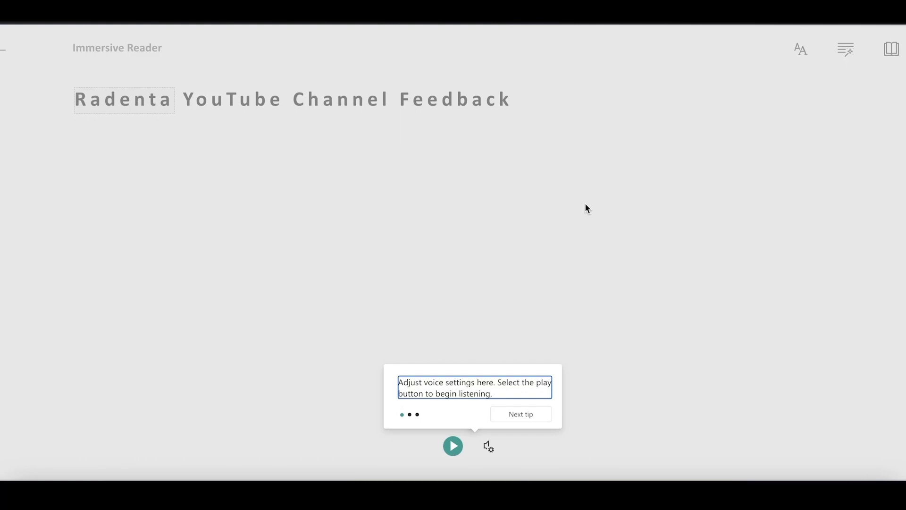
pyautogui.click(452, 446)
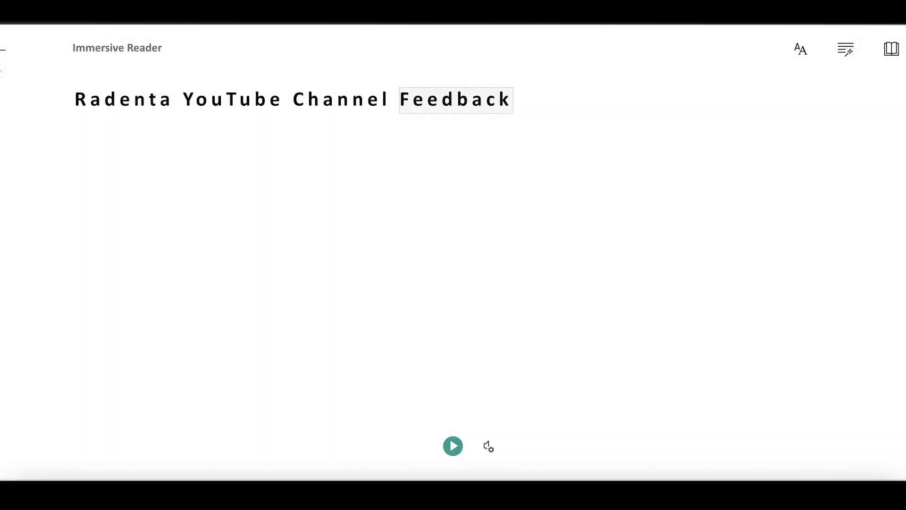
pyautogui.press('Escape')
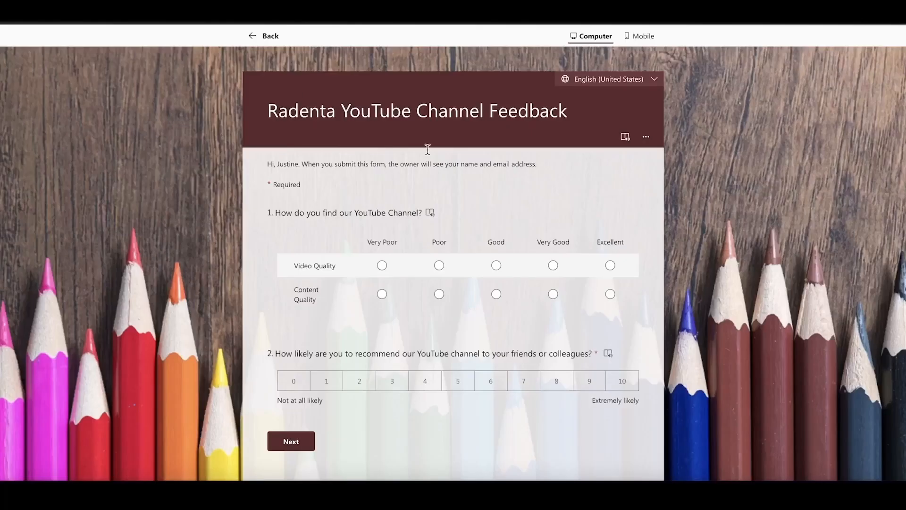
# Step: Read question 1 aloud in Immersive Reader and check the voice speed and voice selection options
pyautogui.click(430, 215)
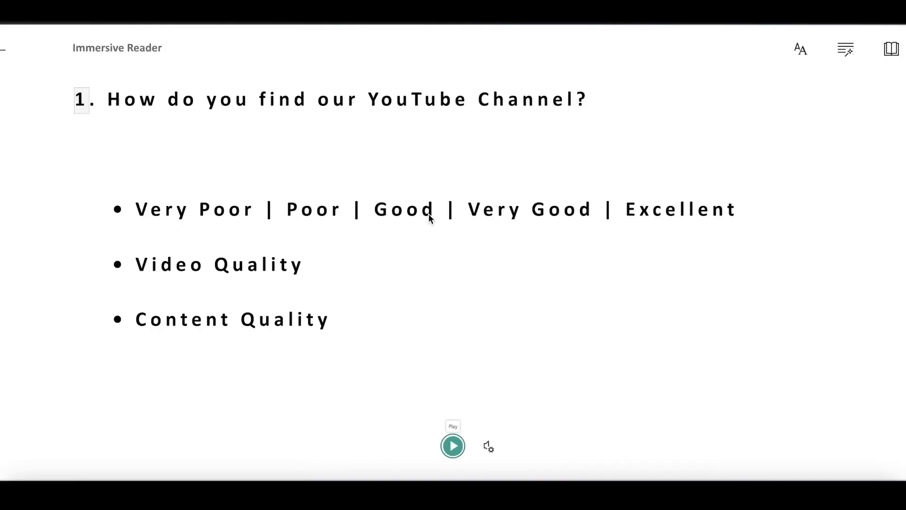
pyautogui.click(453, 445)
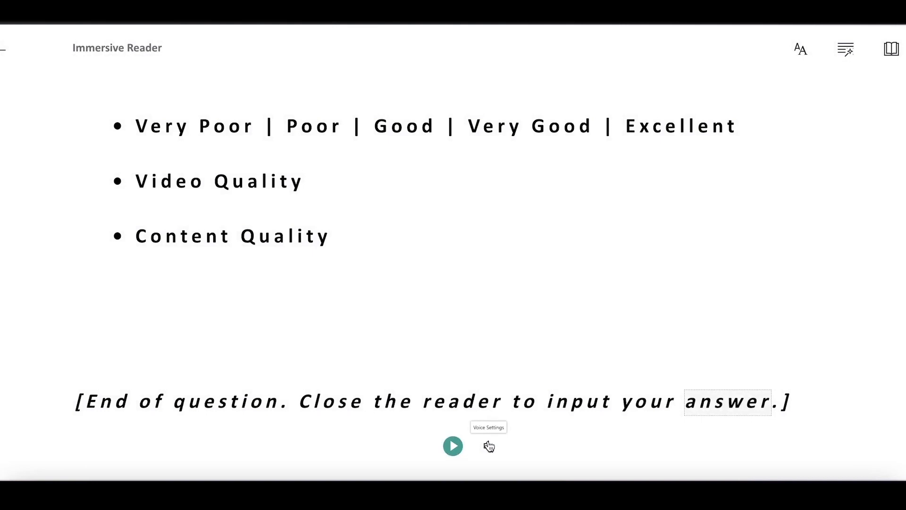
pyautogui.click(488, 439)
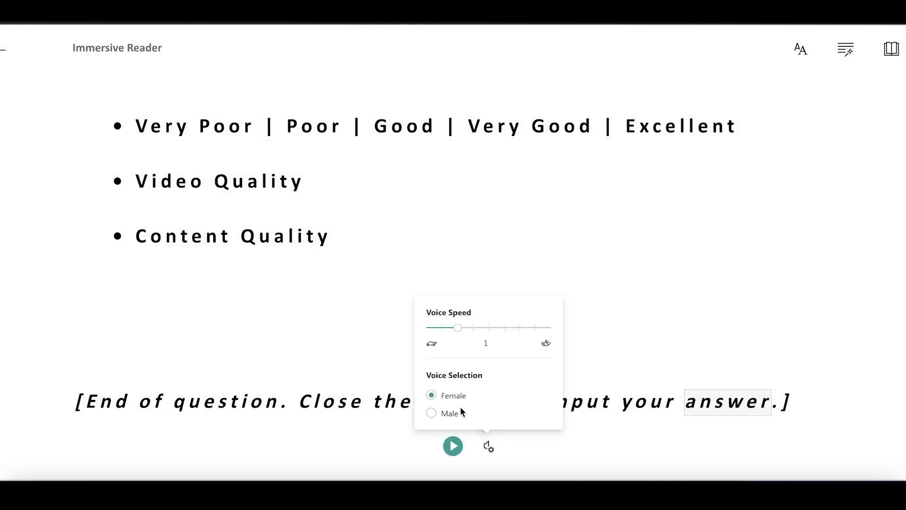
pyautogui.click(453, 446)
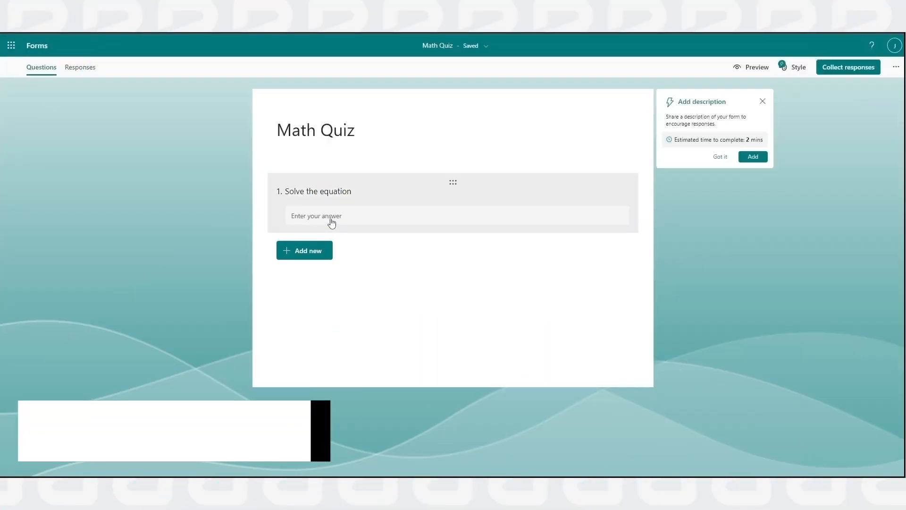
# Step: Turn on Math for the "Solve the equation" question in the Math Quiz
pyautogui.click(425, 182)
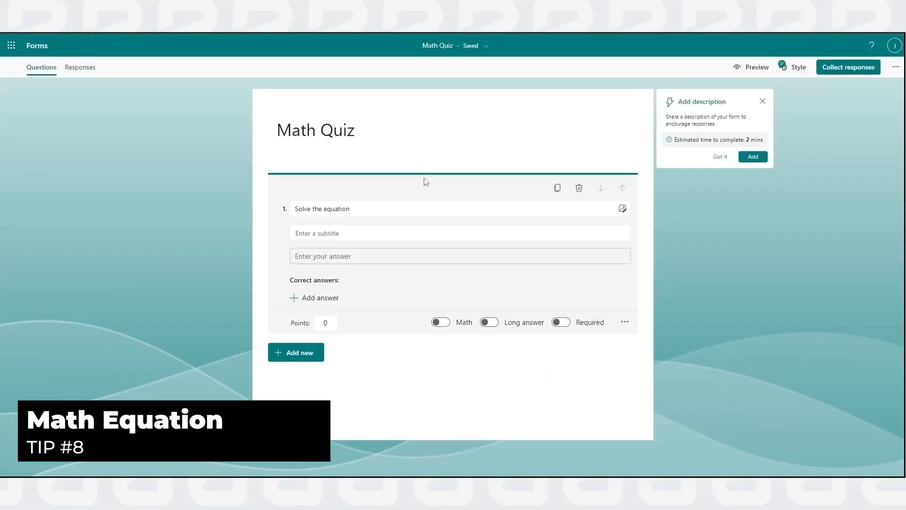
pyautogui.click(441, 322)
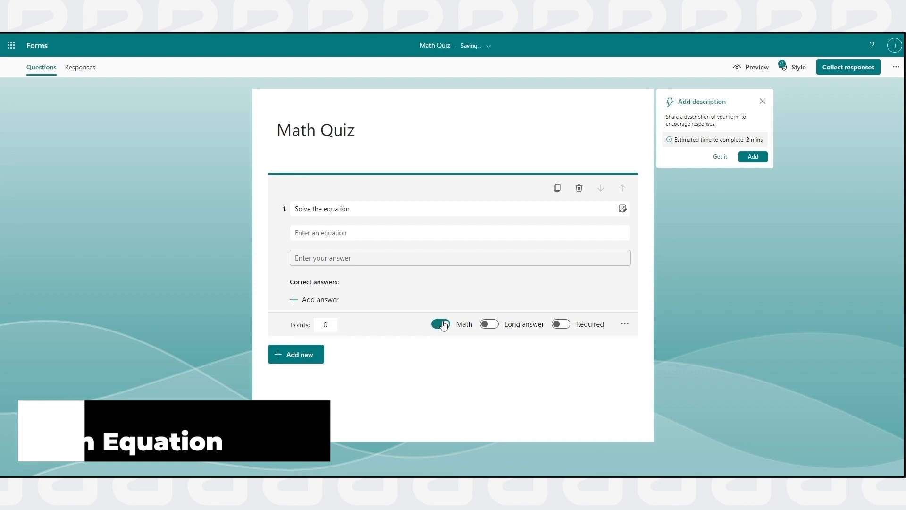
# Step: Enter the equation 2x − 3y = 5 for question 1 of the Math Quiz
pyautogui.click(590, 233)
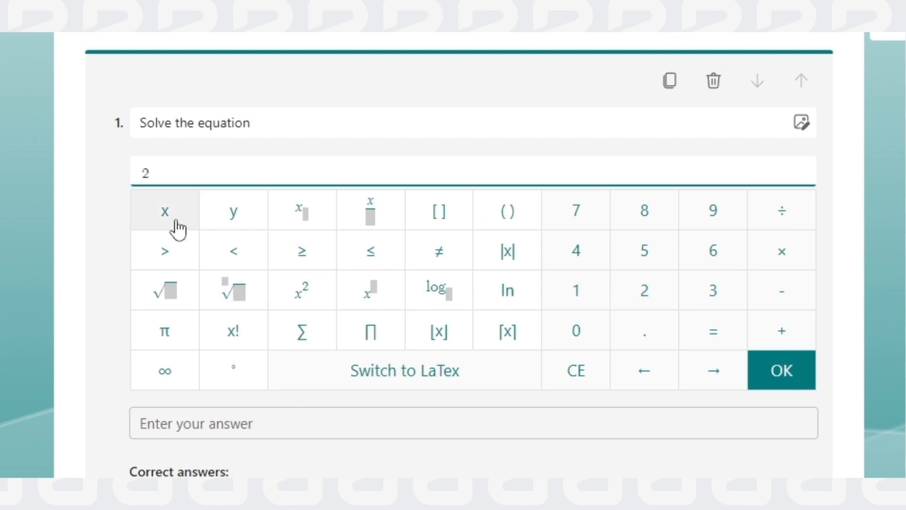
pyautogui.click(781, 290)
pyautogui.click(713, 290)
pyautogui.click(233, 210)
pyautogui.click(712, 330)
pyautogui.click(642, 262)
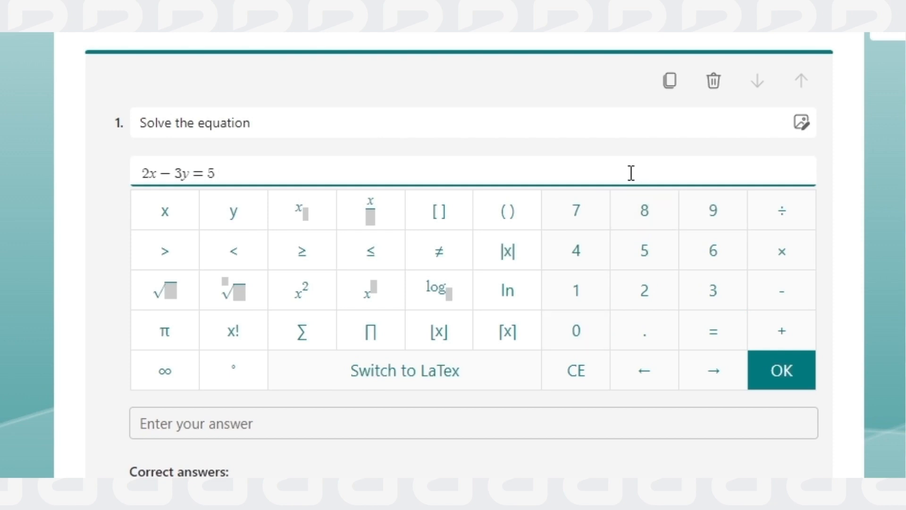
pyautogui.click(782, 370)
# Step: Clear question 1's equation and replace it with the cube root of 8
pyautogui.click(774, 176)
pyautogui.click(585, 373)
pyautogui.click(585, 373)
pyautogui.click(233, 290)
pyautogui.click(712, 290)
pyautogui.press('Right')
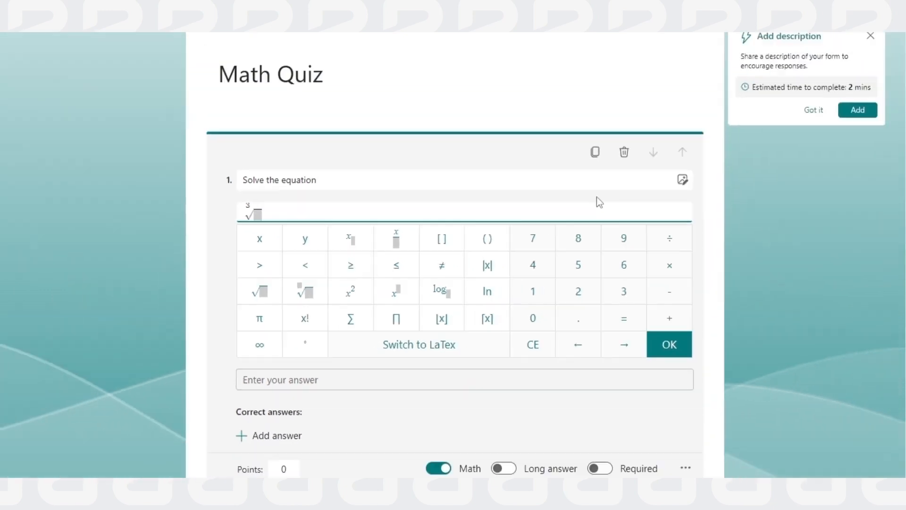
pyautogui.click(645, 210)
pyautogui.click(781, 370)
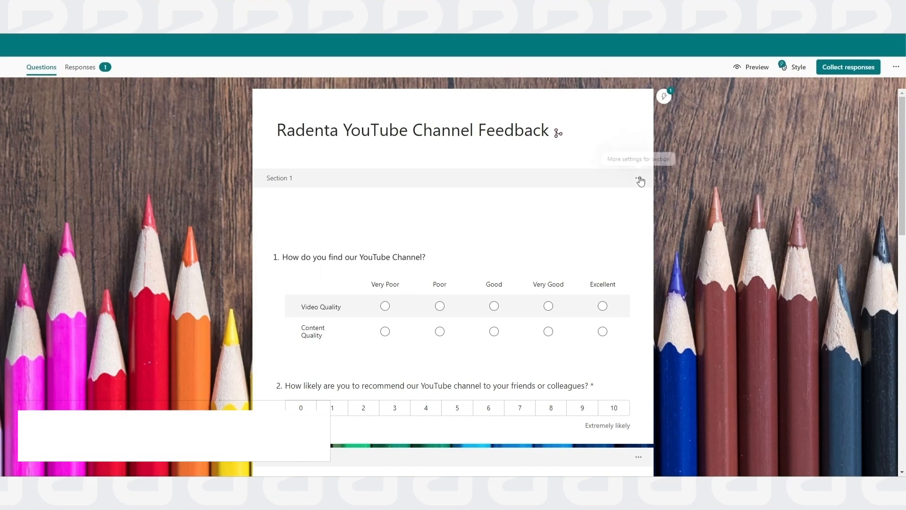
# Step: Open the print preview of the Radenta YouTube Channel Feedback form and look through its pages and print destination
pyautogui.click(895, 68)
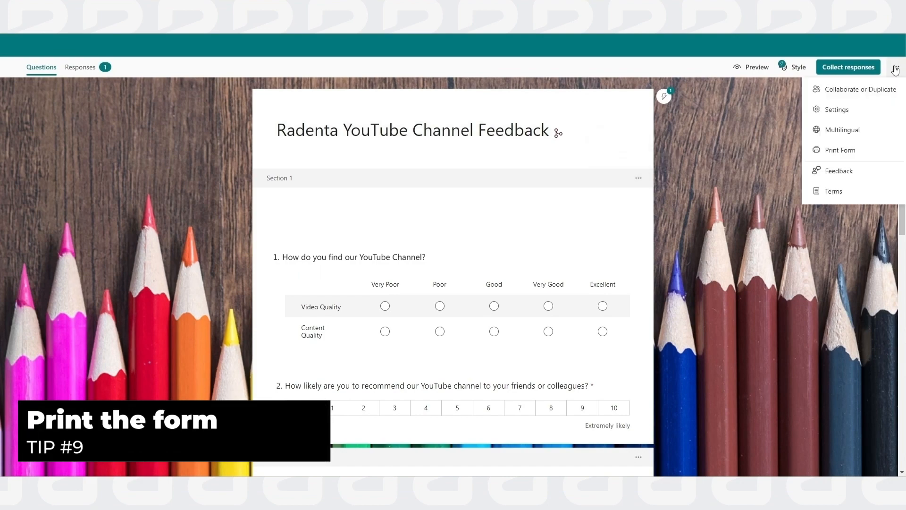
pyautogui.click(851, 152)
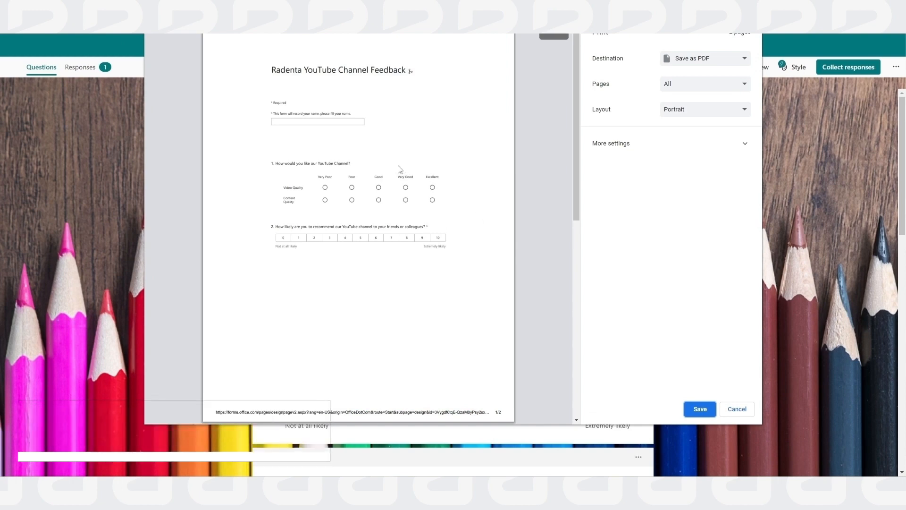
pyautogui.scroll(-2, 399, 169)
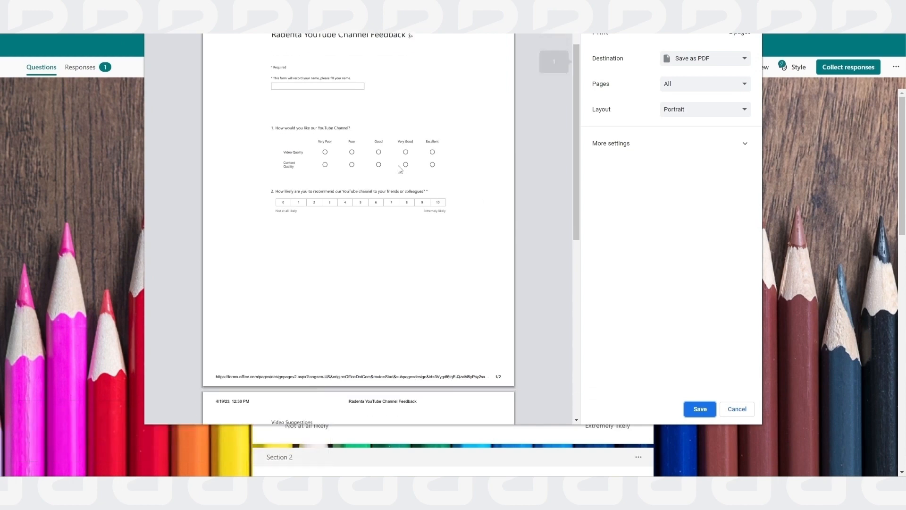
pyautogui.click(726, 62)
pyautogui.click(725, 62)
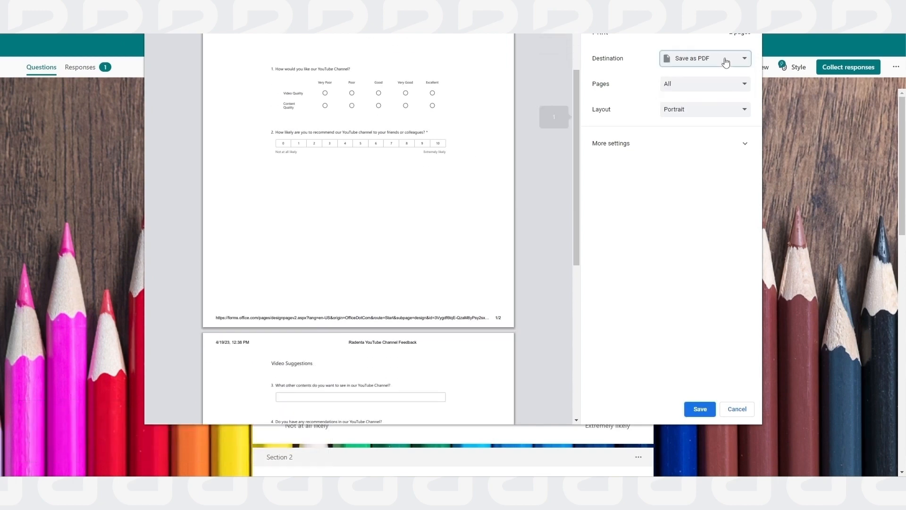
pyautogui.scroll(-4, 399, 198)
pyautogui.scroll(-3, 399, 198)
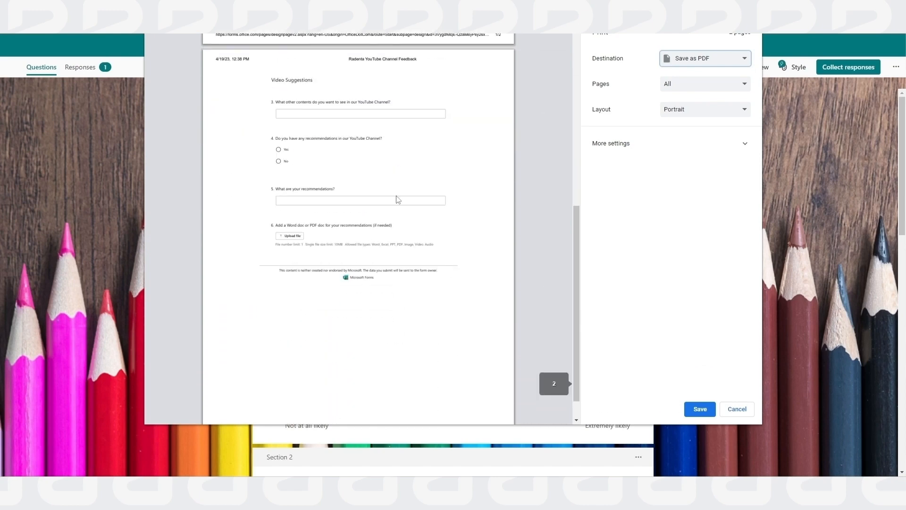
# Step: Expand the additional print settings, review the form preview again and close it without saving
pyautogui.click(655, 144)
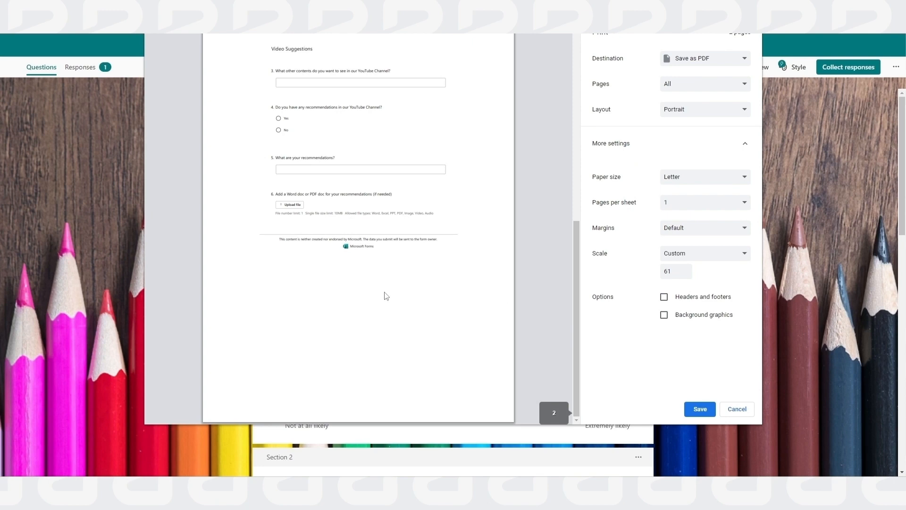
pyautogui.scroll(6, 391, 295)
pyautogui.scroll(2, 390, 295)
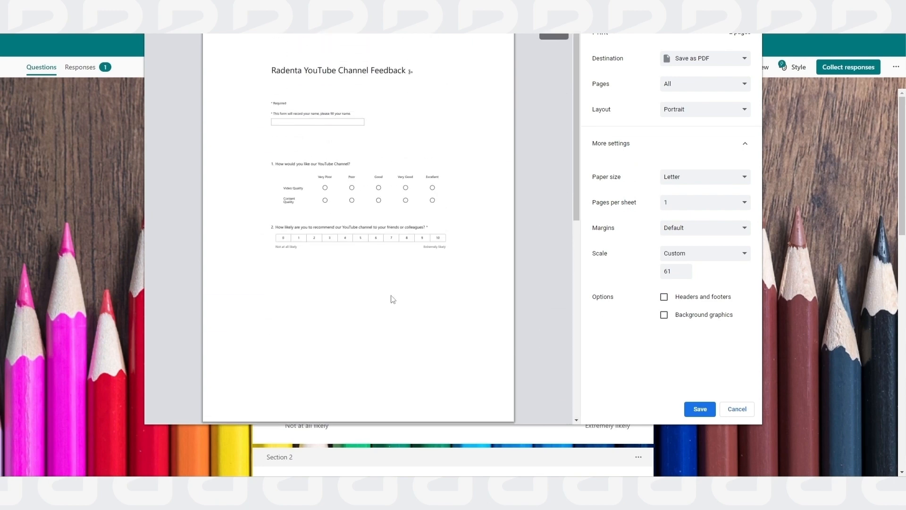
pyautogui.press('Escape')
# Step: Open the print preview of the feedback form's response summary and look through its pages
pyautogui.click(92, 74)
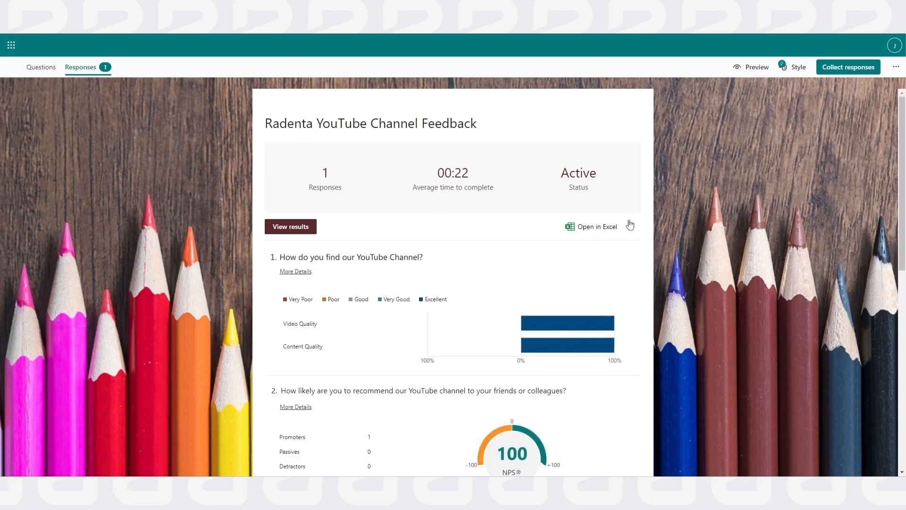
pyautogui.click(629, 227)
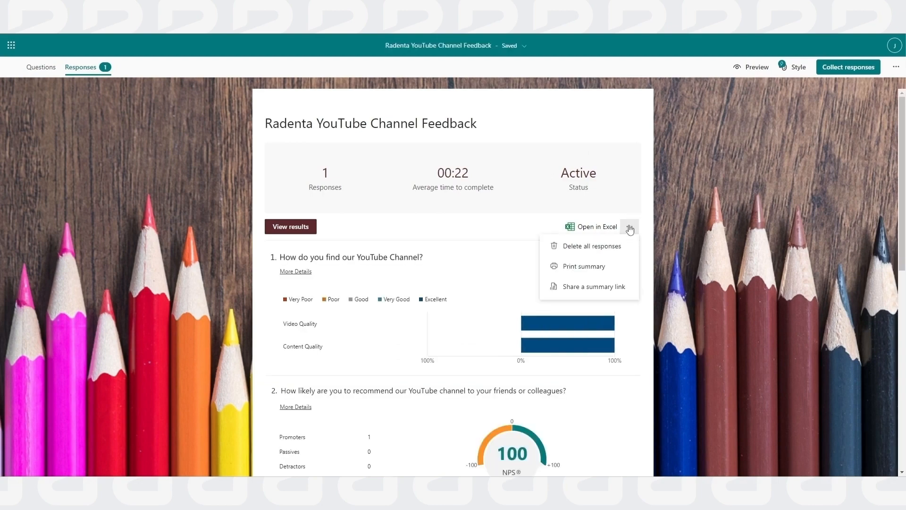
pyautogui.click(593, 270)
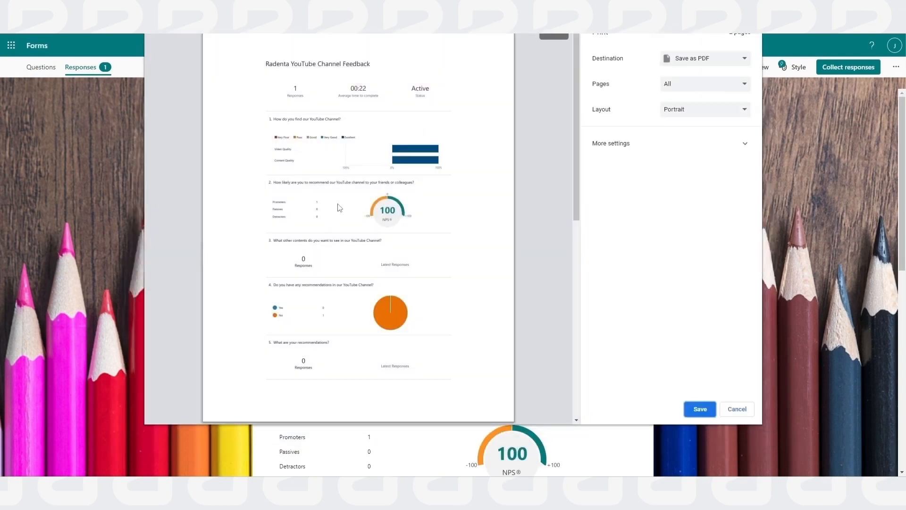
pyautogui.scroll(-6, 354, 207)
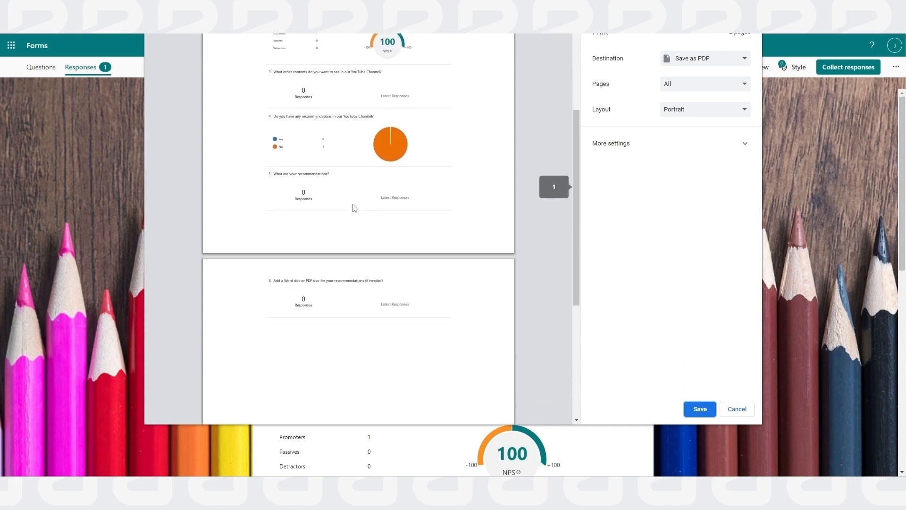
pyautogui.scroll(-3, 355, 207)
pyautogui.scroll(8, 355, 208)
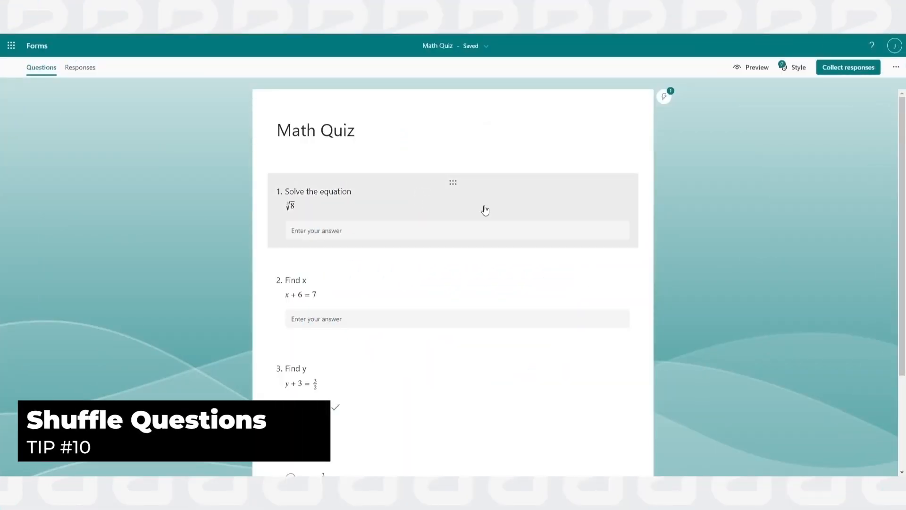
# Step: Turn on Shuffle questions in the Math Quiz response options
pyautogui.scroll(-2, 485, 210)
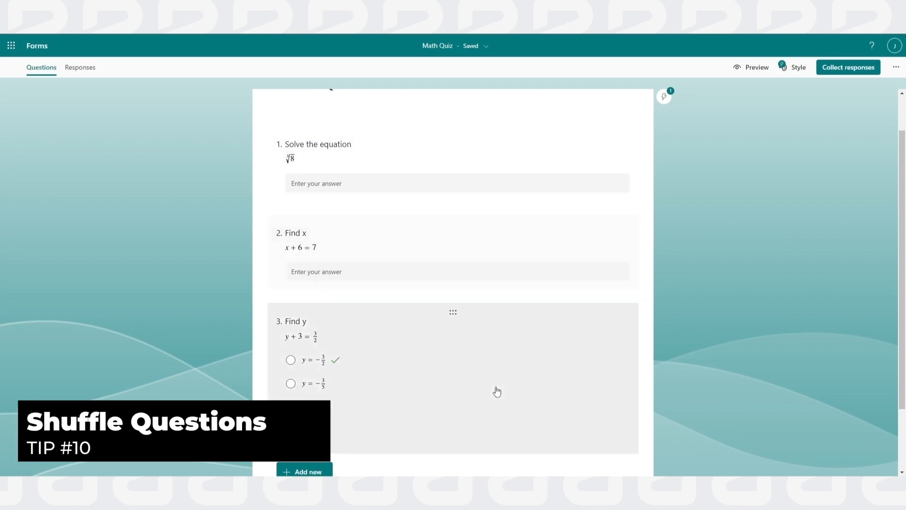
pyautogui.scroll(3, 496, 390)
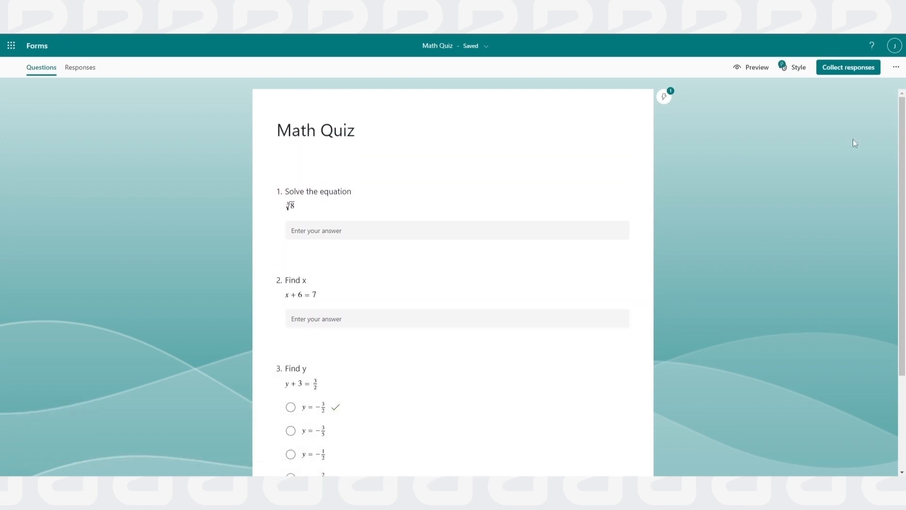
pyautogui.click(892, 64)
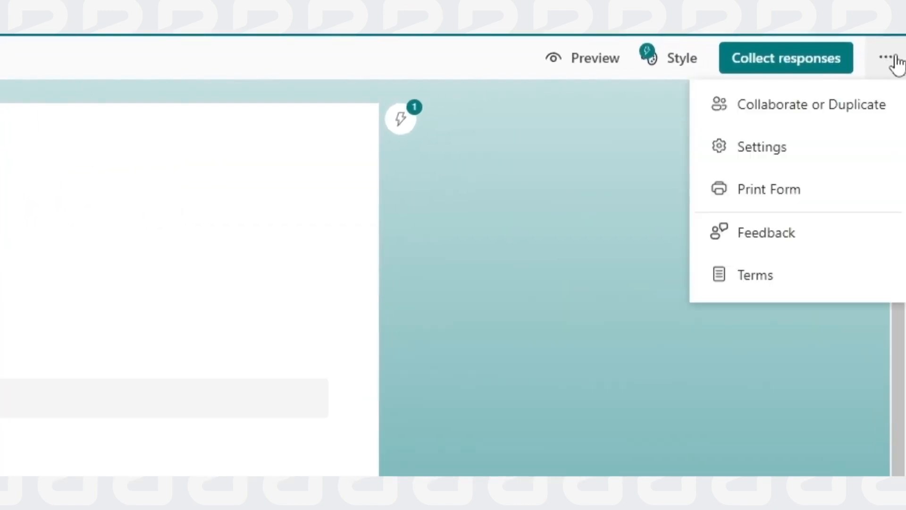
pyautogui.click(746, 147)
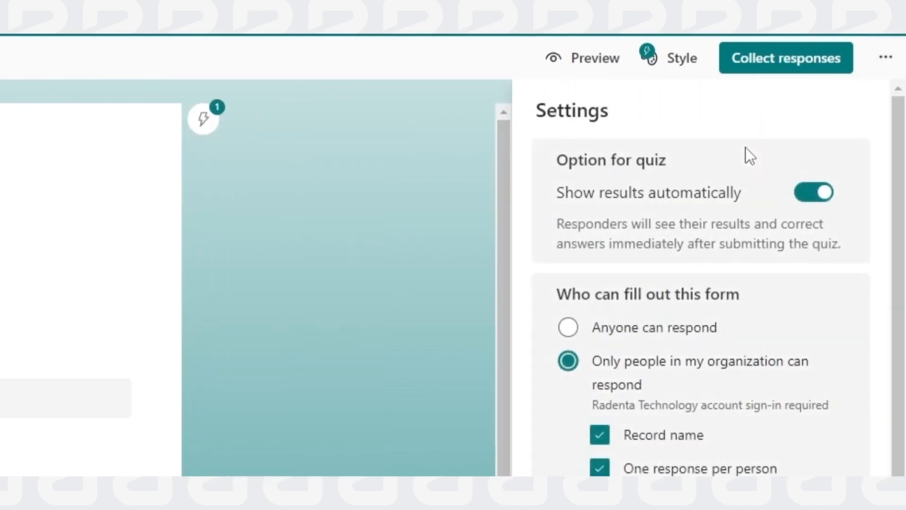
pyautogui.scroll(-2, 706, 262)
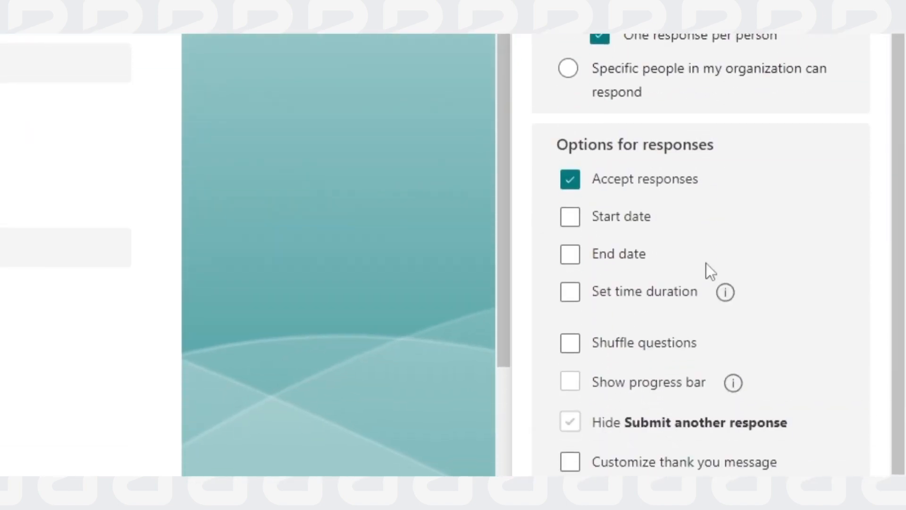
pyautogui.scroll(-2, 706, 262)
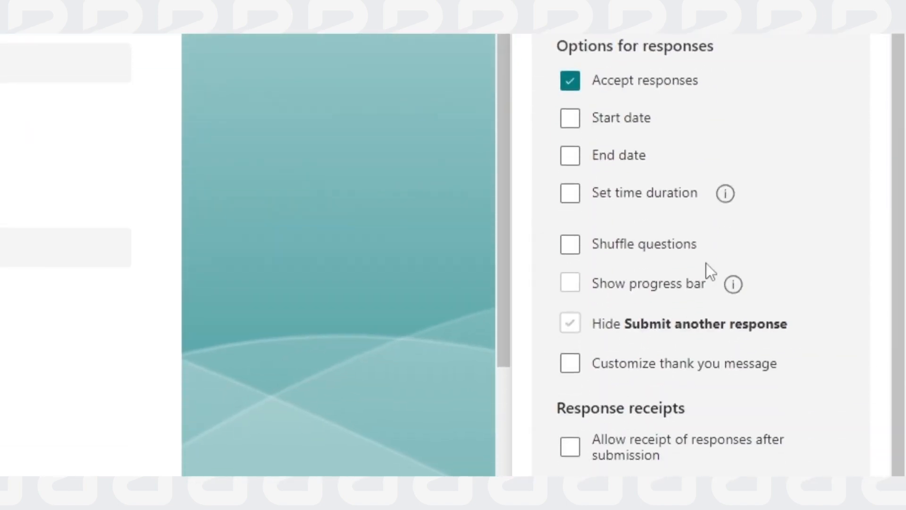
pyautogui.click(574, 246)
# Step: Adjust the question shuffling options of the Math Quiz, entering 2 as the value
pyautogui.click(591, 315)
pyautogui.scroll(-2, 592, 317)
pyautogui.moveTo(691, 230); pyautogui.dragTo(670, 231)
pyautogui.write('2')
pyautogui.click(725, 237)
pyautogui.click(587, 150)
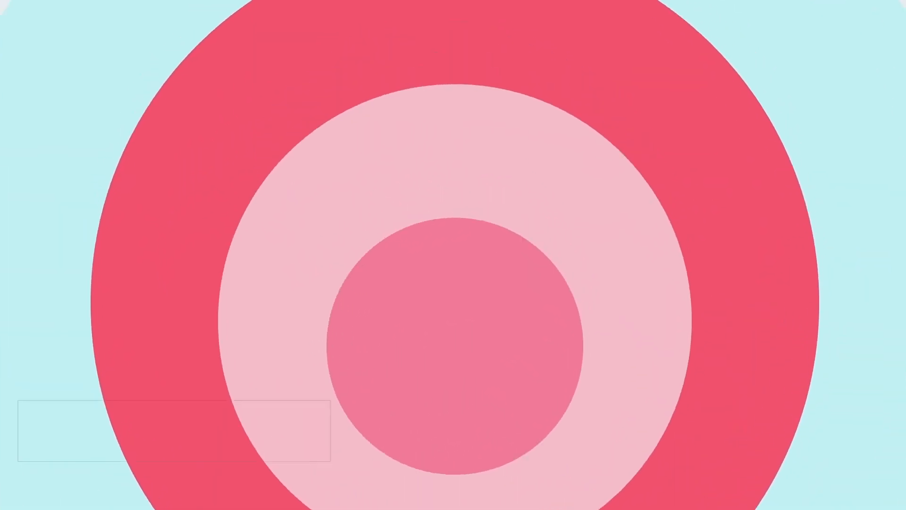
# Step: Open the Math Quiz settings and pick 5/1/2023 as the start date for responses
pyautogui.click(896, 54)
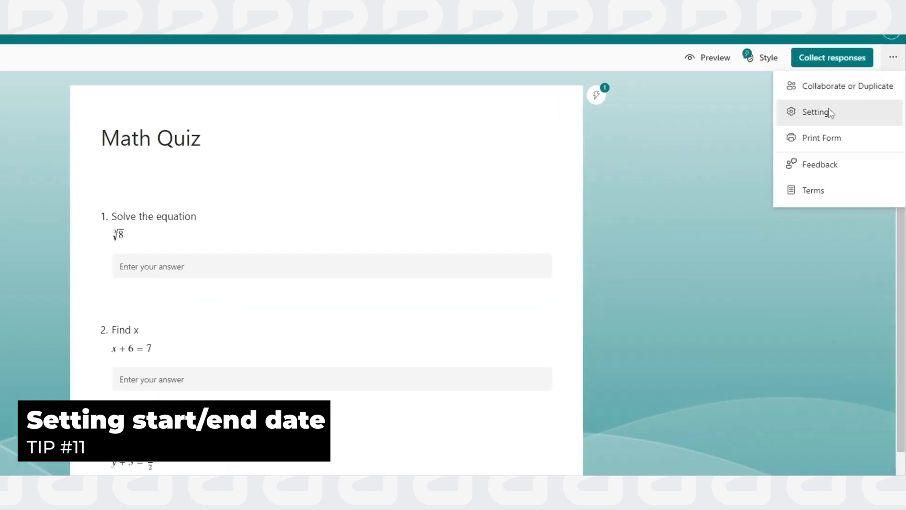
pyautogui.click(837, 111)
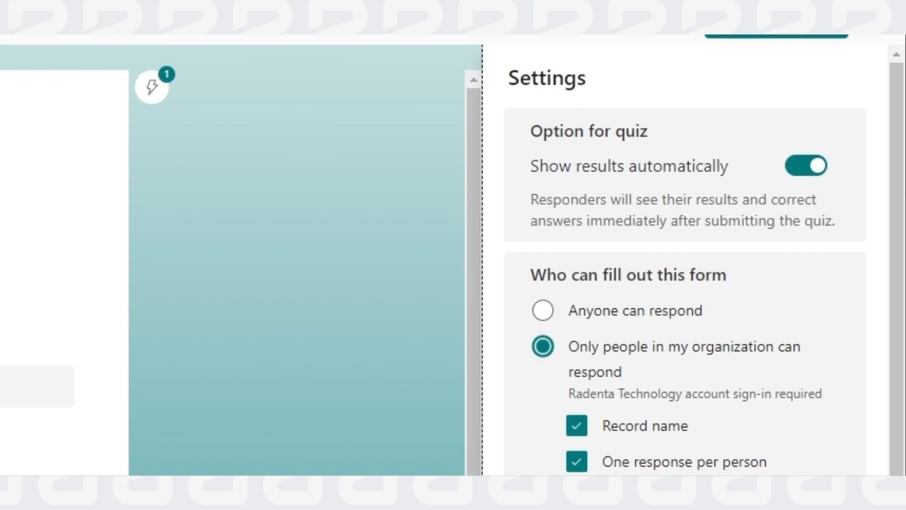
pyautogui.scroll(-7, 608, 293)
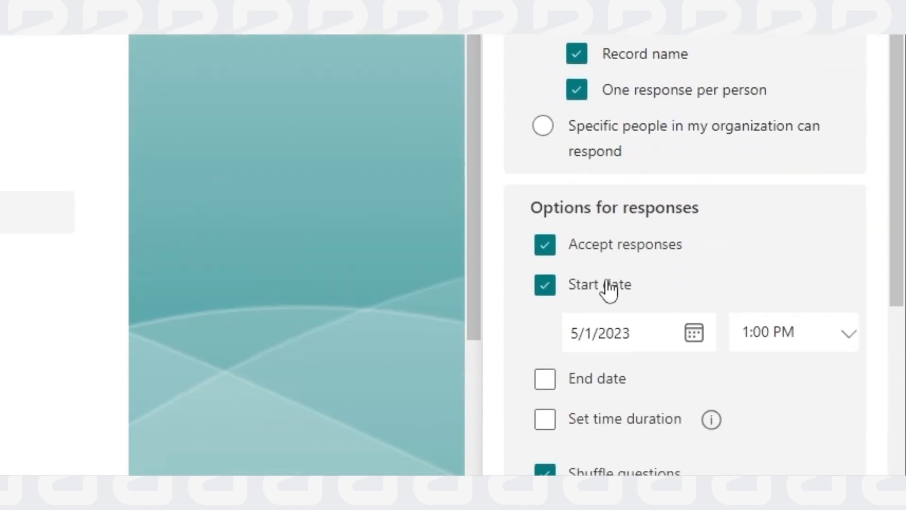
pyautogui.click(694, 333)
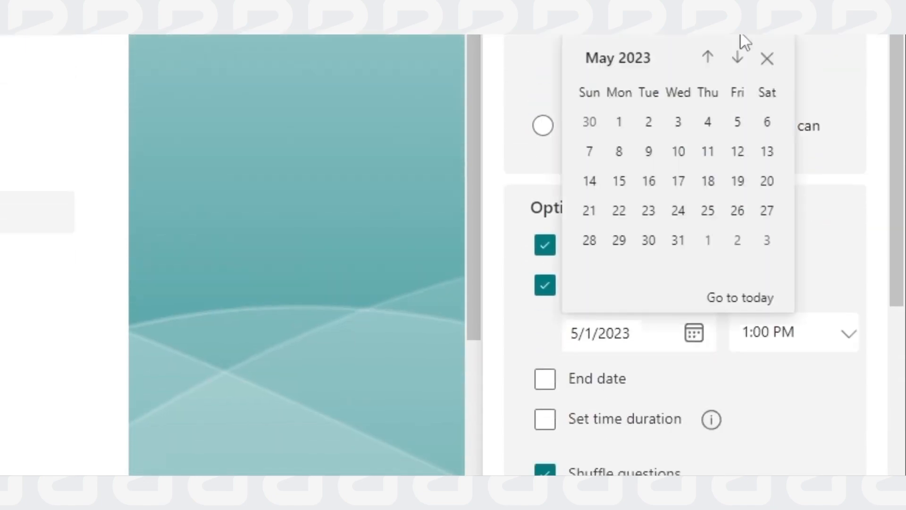
pyautogui.click(619, 124)
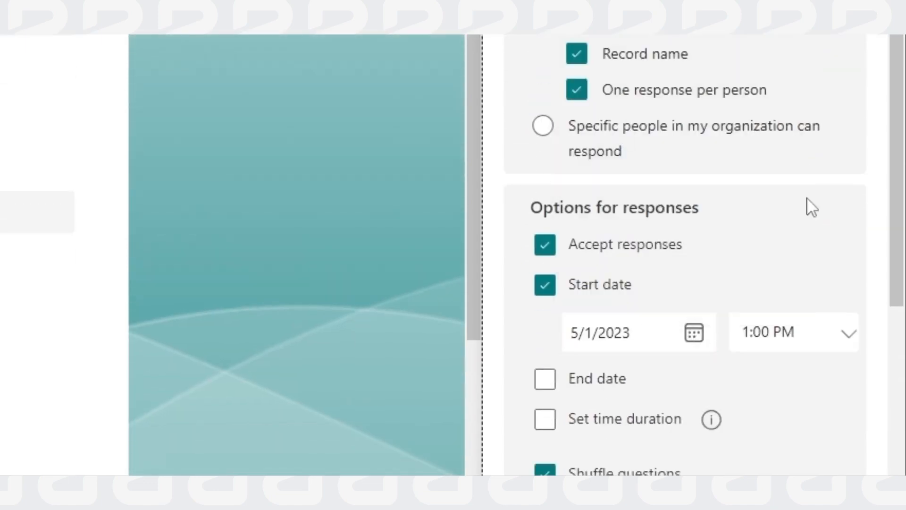
# Step: Enable an end date for the Math Quiz, set it to 5/2/2023 and choose its end time
pyautogui.click(542, 384)
pyautogui.click(694, 427)
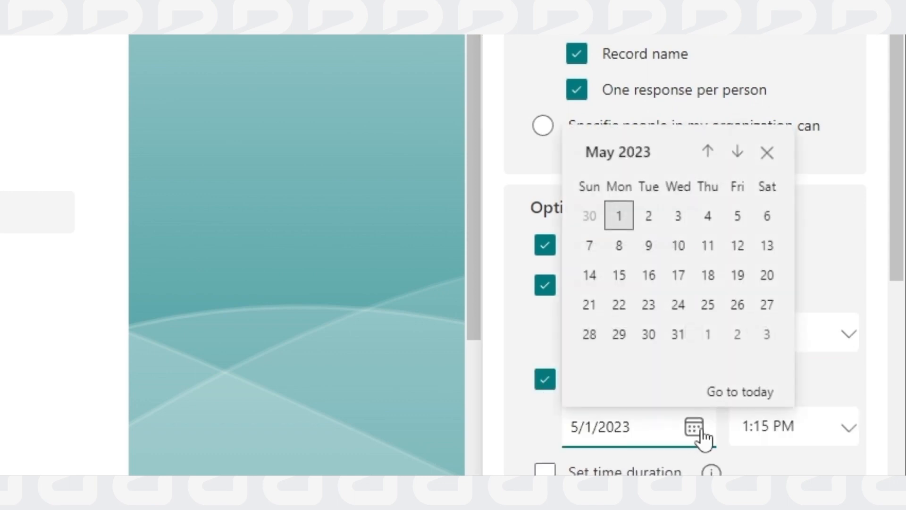
pyautogui.click(650, 217)
pyautogui.click(845, 427)
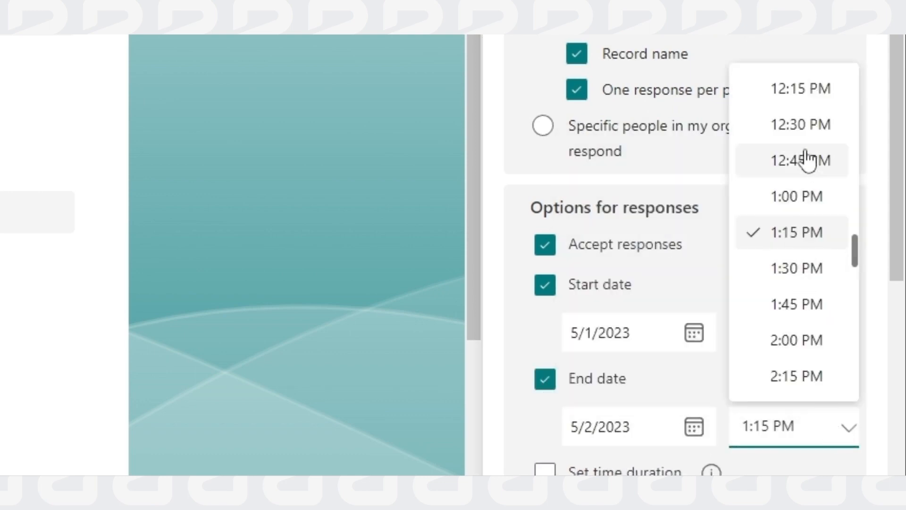
pyautogui.scroll(5, 793, 189)
pyautogui.scroll(10, 789, 198)
pyautogui.click(817, 95)
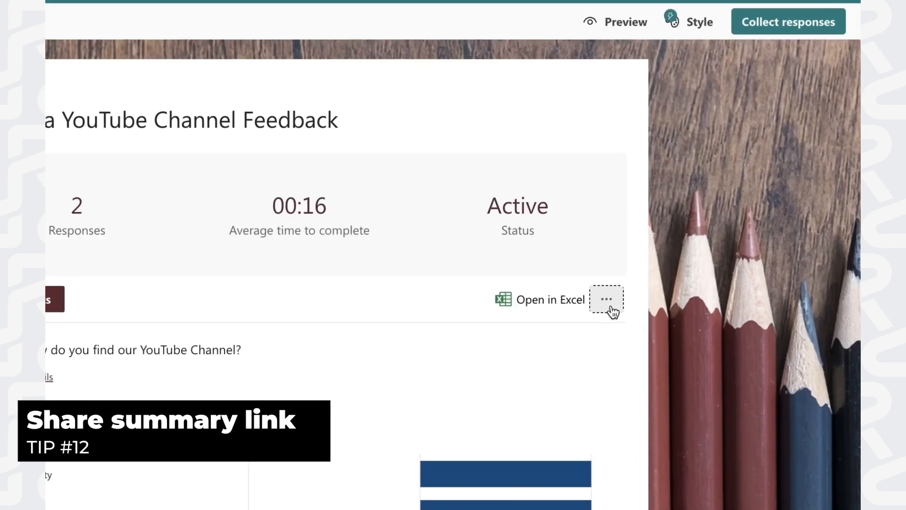
# Step: Generate a shareable link to the feedback form's response summary and copy it
pyautogui.click(665, 308)
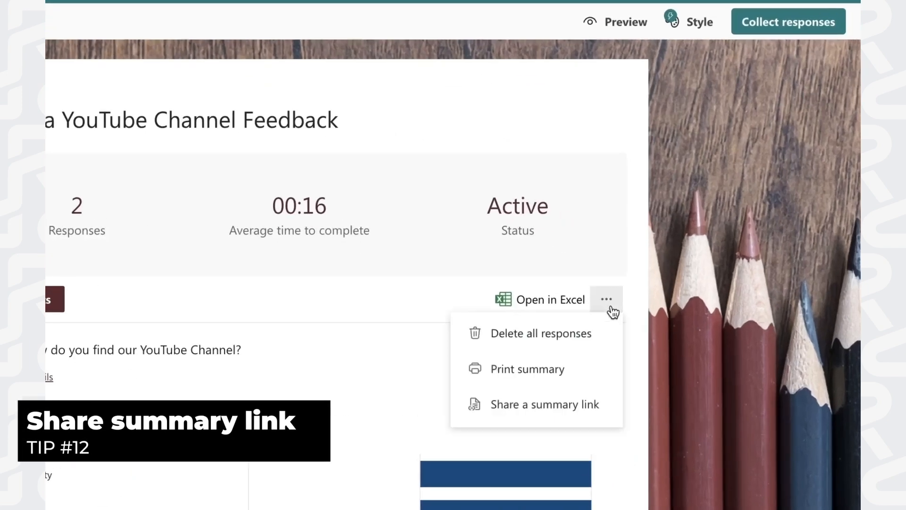
pyautogui.click(545, 412)
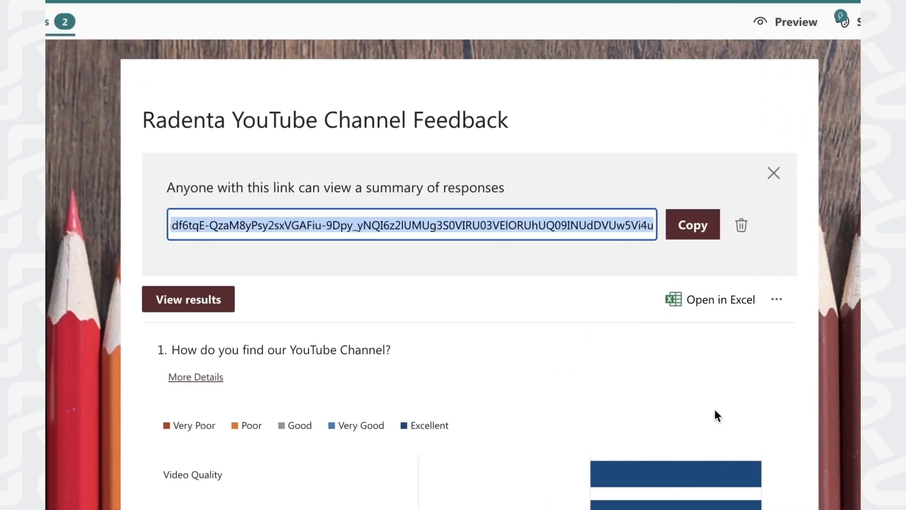
pyautogui.click(709, 230)
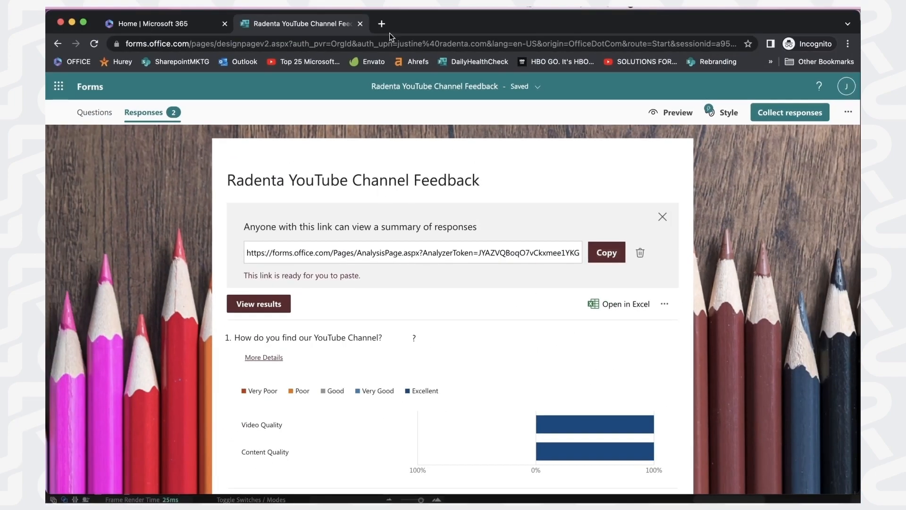
# Step: Open the copied summary link in a new browser tab and look through the shared response summary
pyautogui.click(382, 24)
pyautogui.press('super+v')
pyautogui.press('Return')
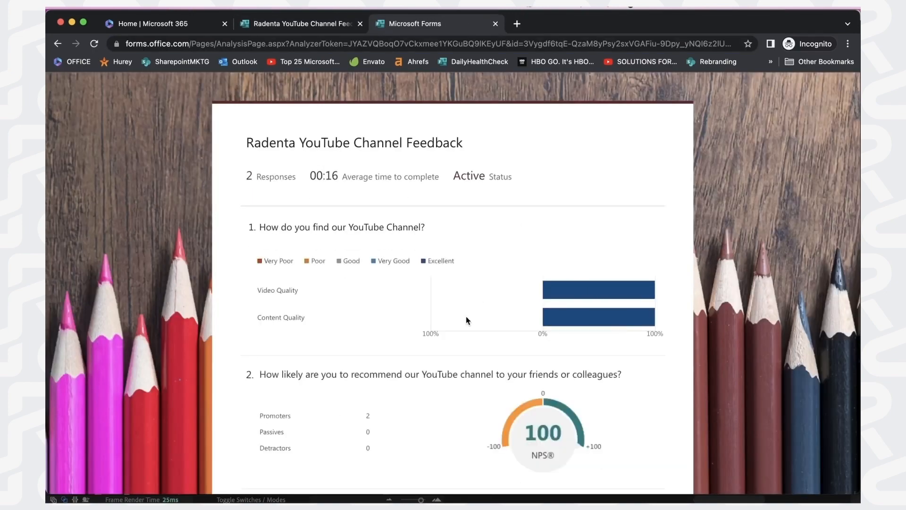
pyautogui.scroll(-3, 466, 316)
pyautogui.scroll(-8, 466, 316)
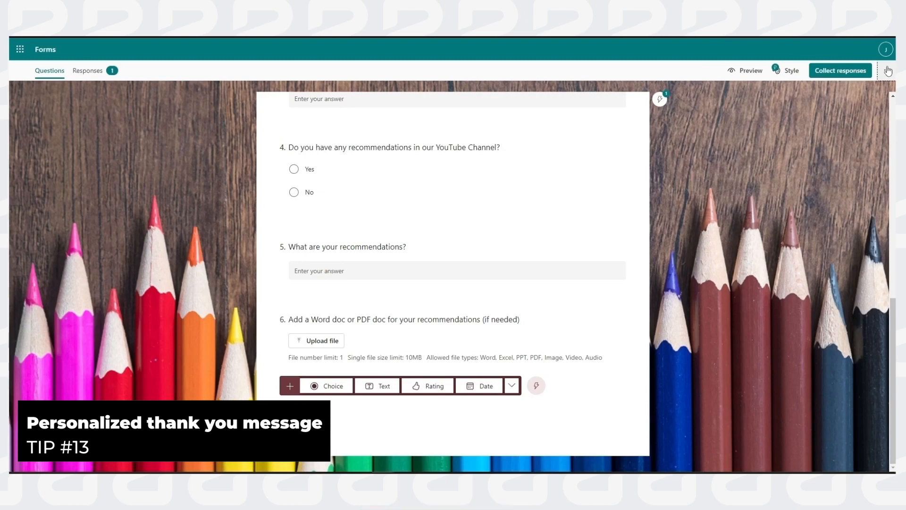
# Step: Enable a customized thank you message in the feedback form's settings, reading "Thank you for submitting your response."
pyautogui.click(888, 71)
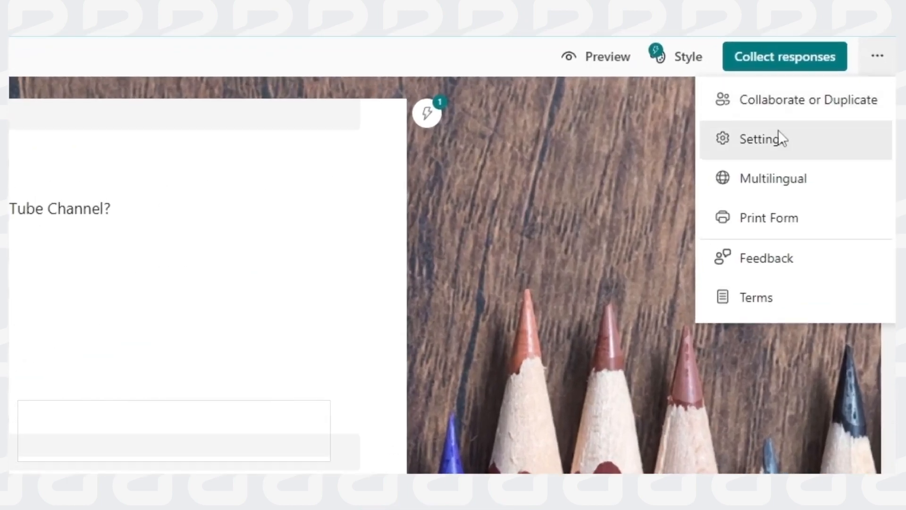
pyautogui.click(779, 137)
pyautogui.scroll(-10, 734, 419)
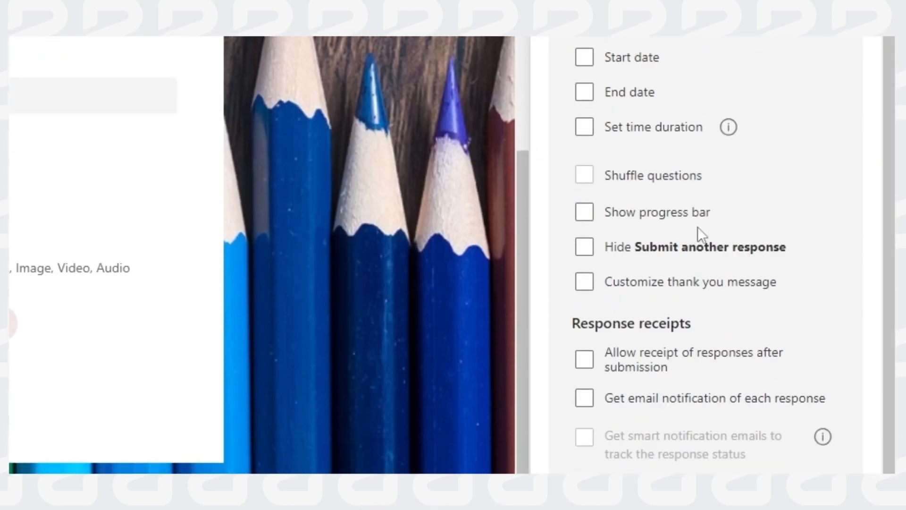
pyautogui.click(586, 284)
pyautogui.scroll(-2, 795, 284)
pyautogui.moveTo(787, 273); pyautogui.dragTo(564, 263)
pyautogui.write('Thank you for ')
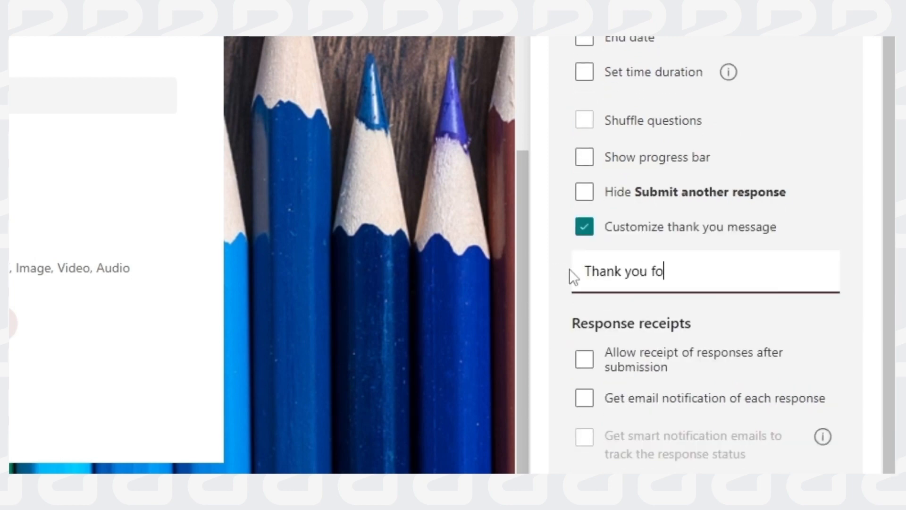
pyautogui.write('submitting your response.')
pyautogui.scroll(-1, 874, 330)
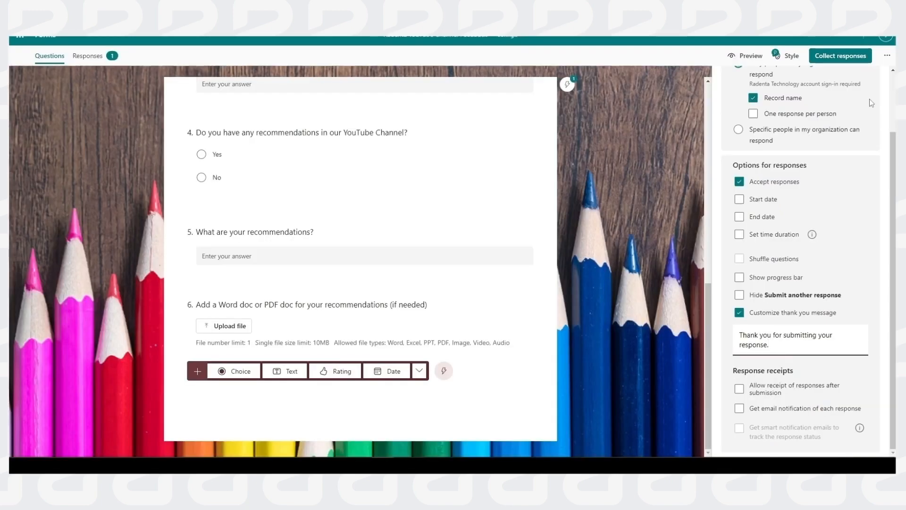
# Step: Preview the form, rate both qualities Excellent and recommendation likelihood 10, submit the response and check the thank you message
pyautogui.click(754, 56)
pyautogui.click(597, 199)
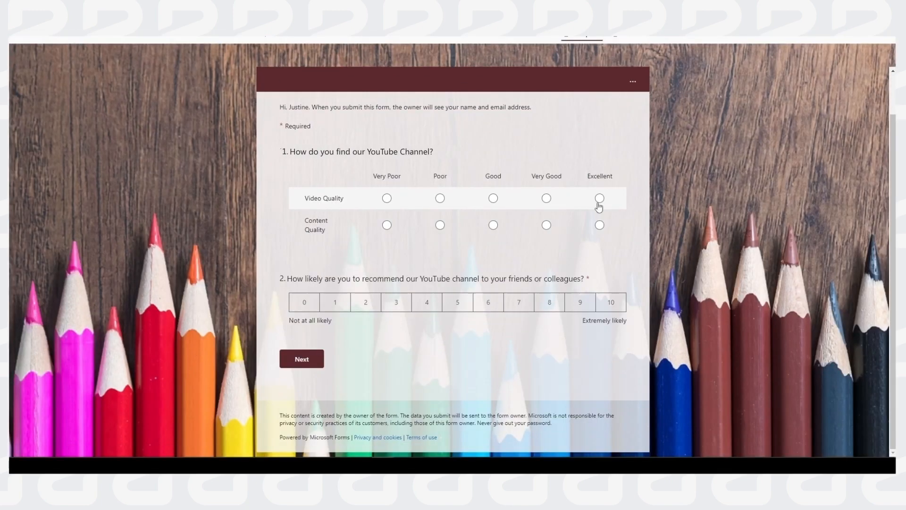
pyautogui.click(597, 224)
pyautogui.click(611, 299)
pyautogui.click(300, 359)
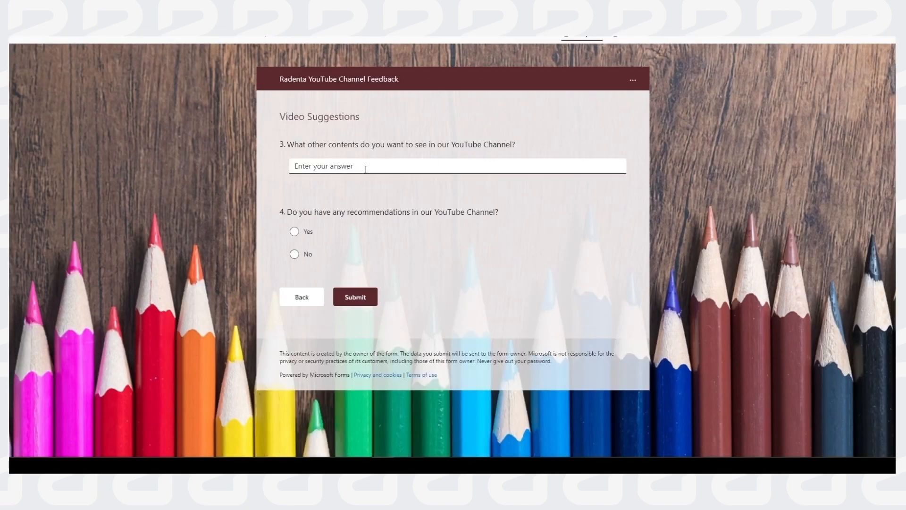
pyautogui.click(356, 296)
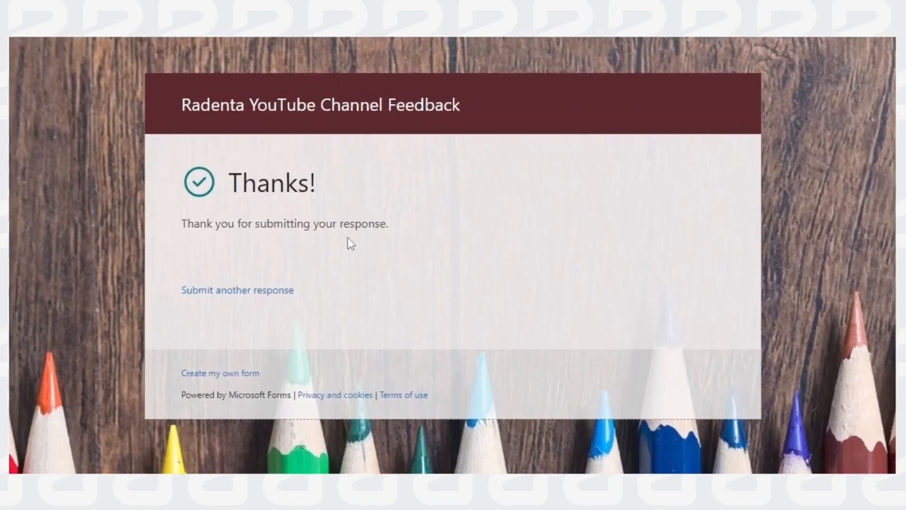
pyautogui.moveTo(411, 163); pyautogui.dragTo(279, 162)
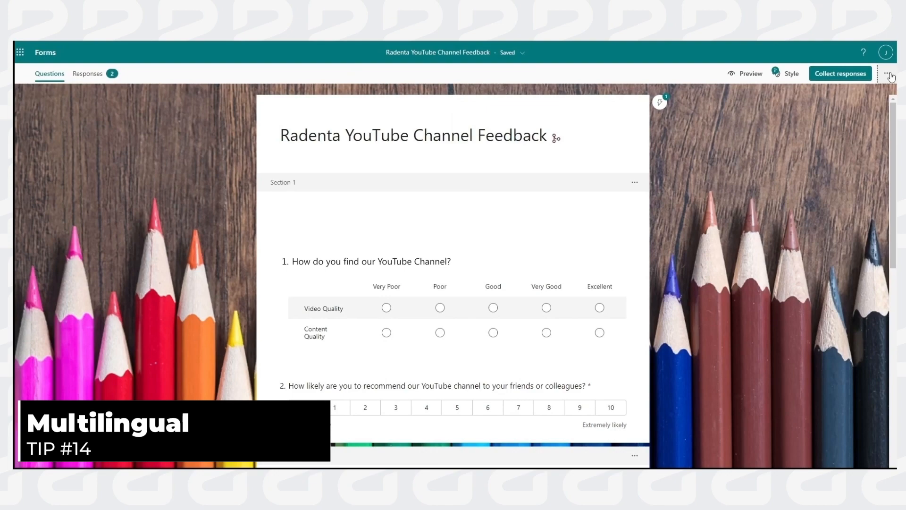
# Step: Add Español (España, alfabetización internacional) as an additional language in the form's multilingual options
pyautogui.click(889, 74)
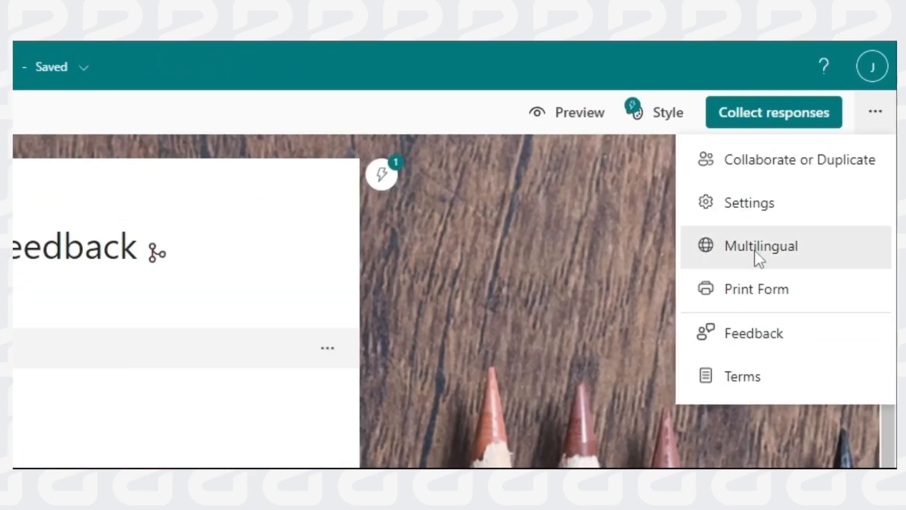
pyautogui.click(755, 252)
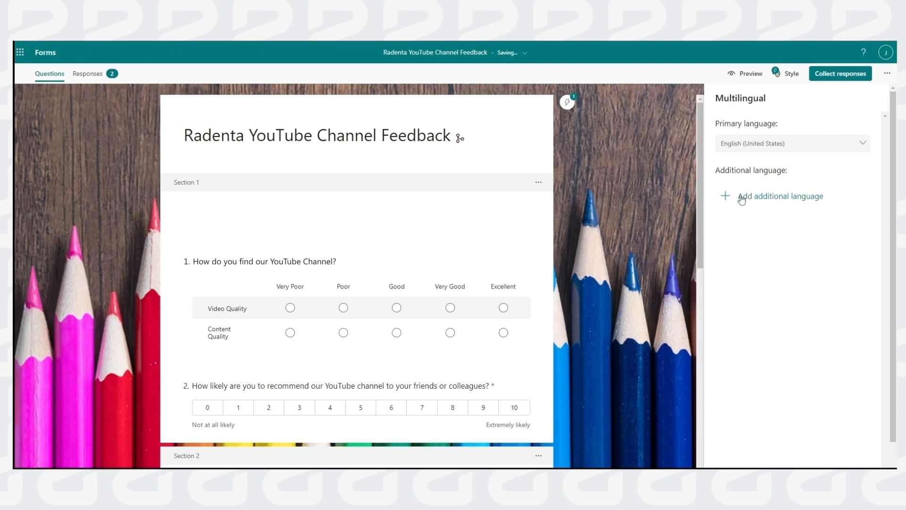
pyautogui.click(742, 199)
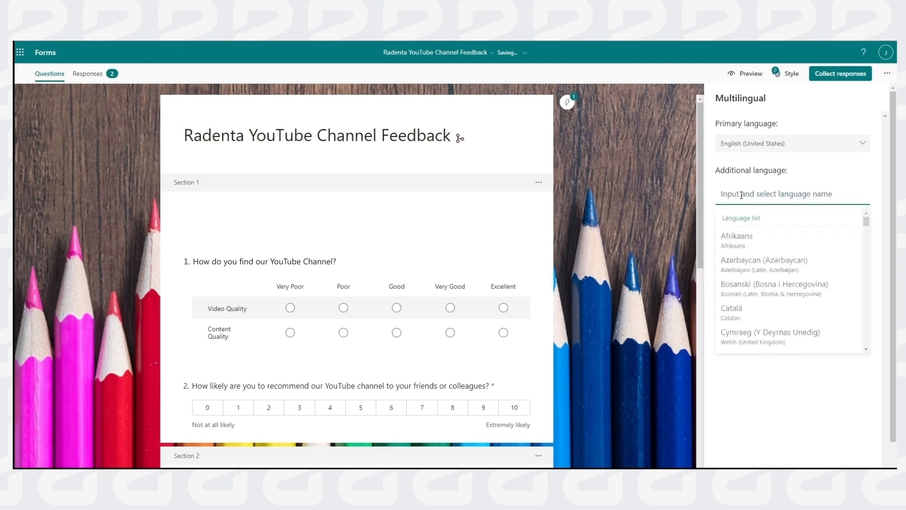
pyautogui.scroll(-5, 776, 293)
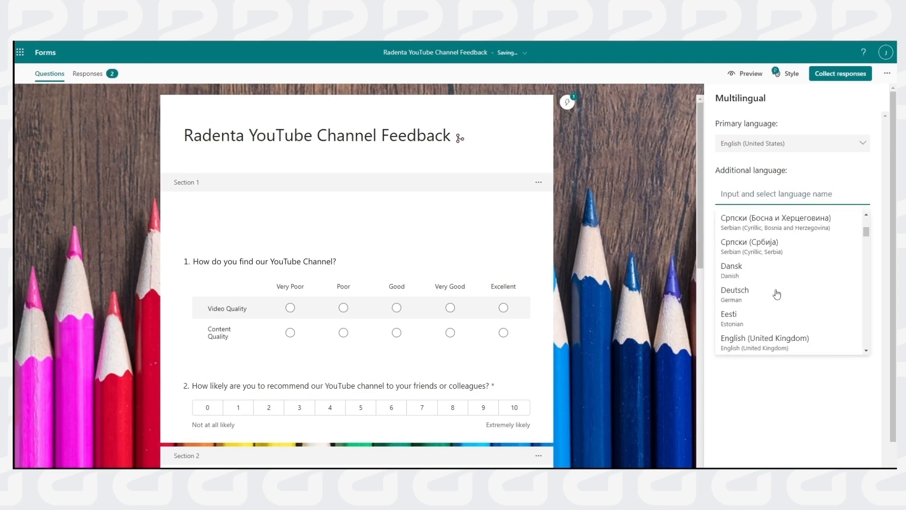
pyautogui.click(775, 301)
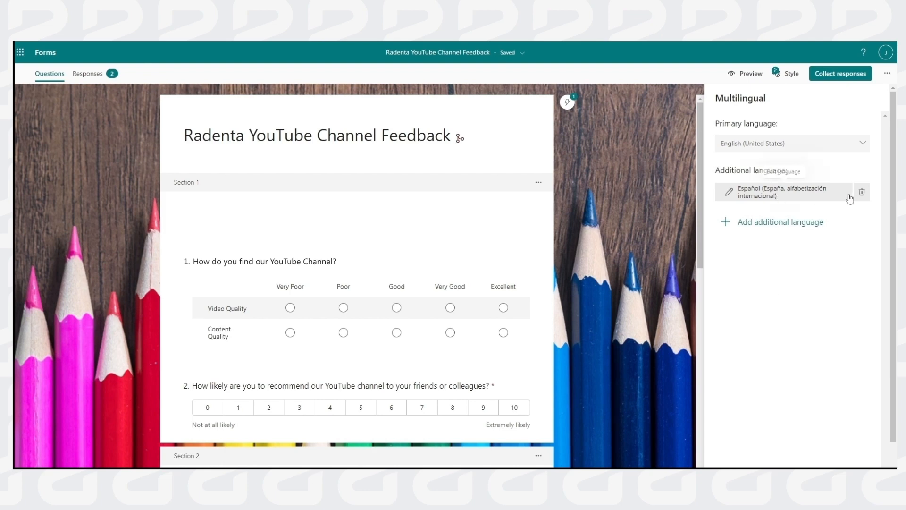
# Step: Edit the Spanish version, entering "Comentarios sobre el canal de YouTube de Radenta" as the form title, and return to the form
pyautogui.click(729, 193)
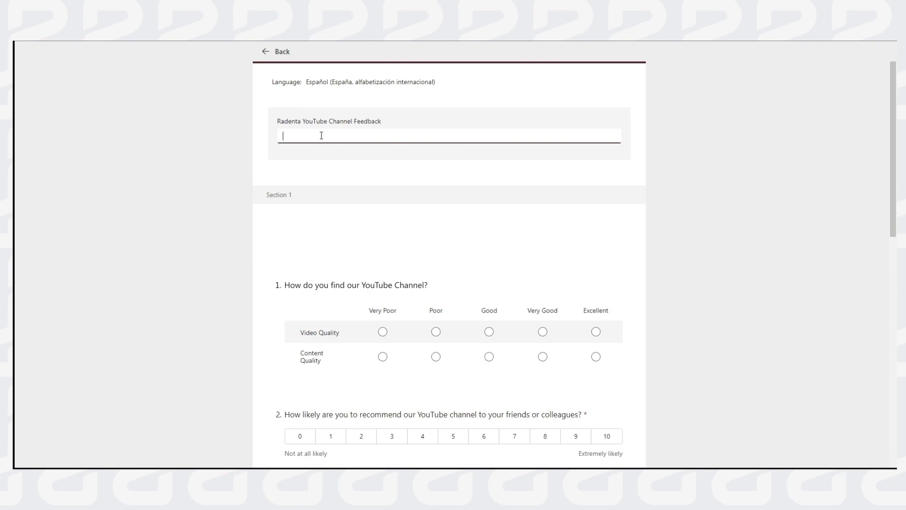
pyautogui.click(393, 175)
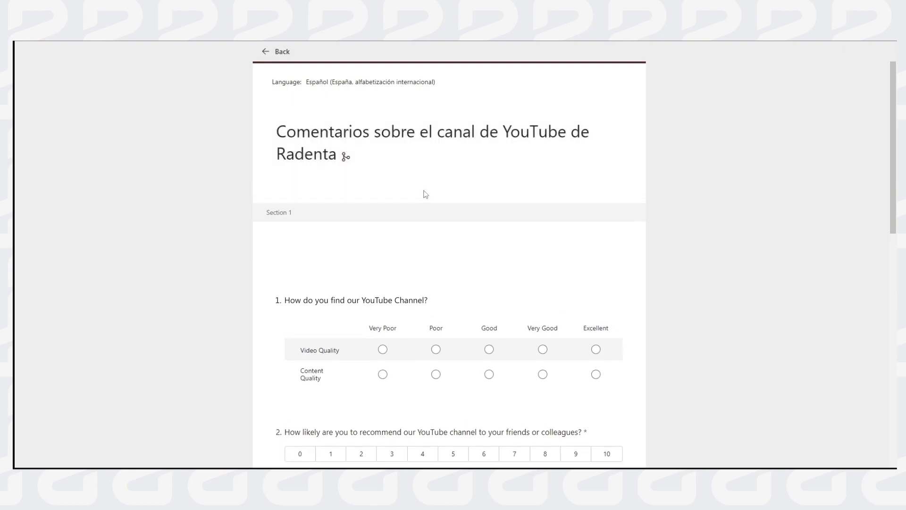
pyautogui.scroll(-5, 647, 243)
pyautogui.scroll(5, 647, 243)
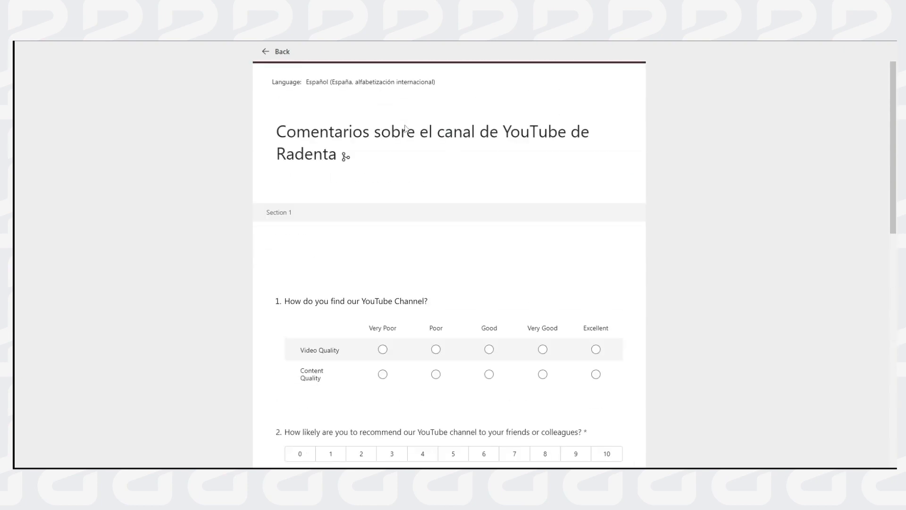
pyautogui.click(266, 53)
# Step: Preview the feedback form, switch its language to Español (España, alfabetización internacional) and check the translated title
pyautogui.click(730, 76)
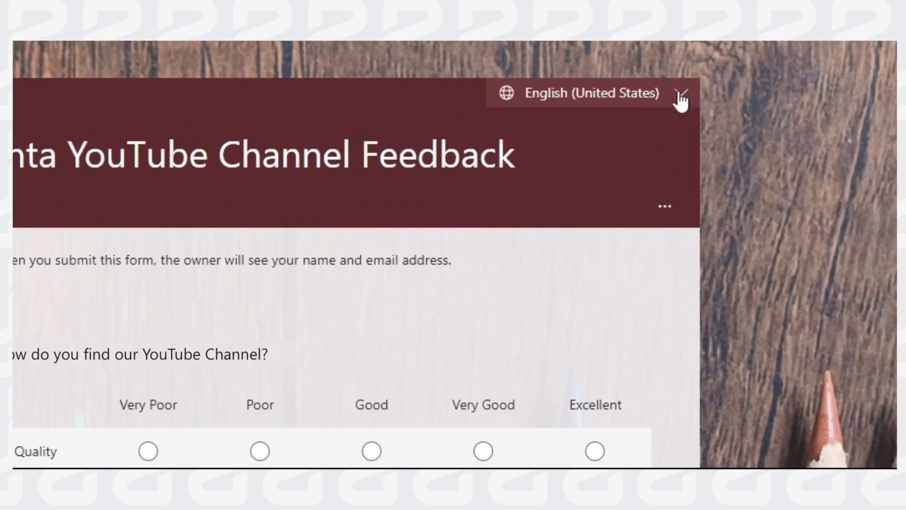
pyautogui.click(681, 97)
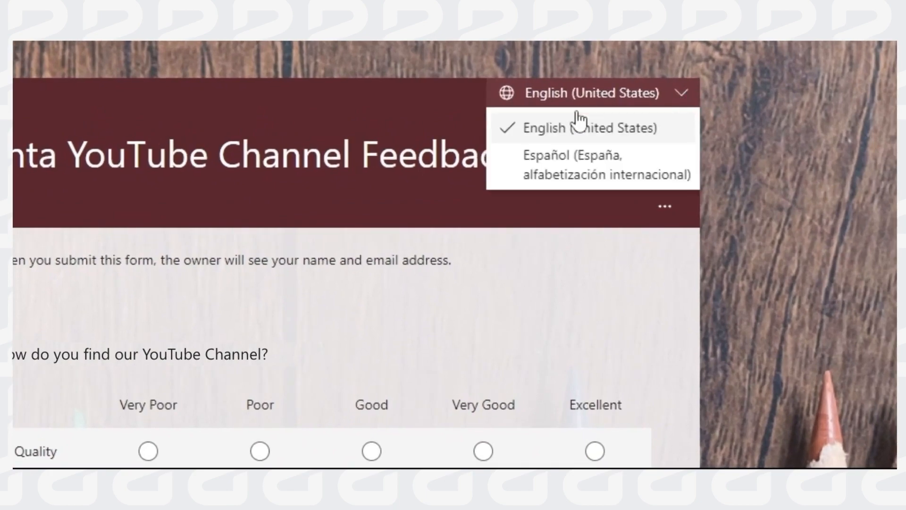
pyautogui.click(572, 161)
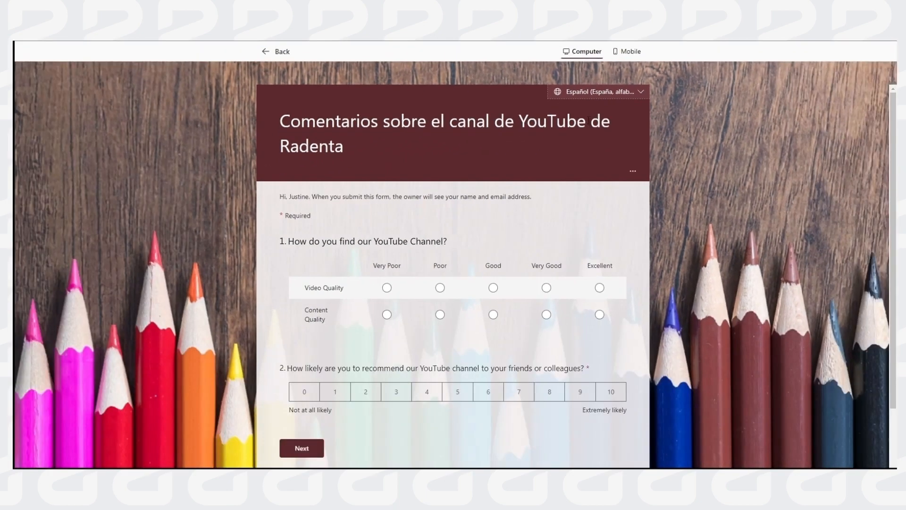
pyautogui.moveTo(432, 149); pyautogui.dragTo(291, 121)
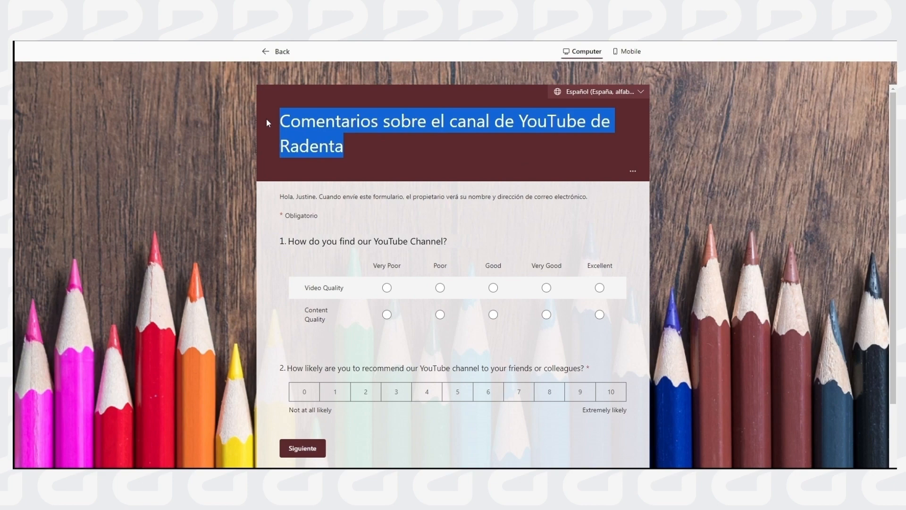